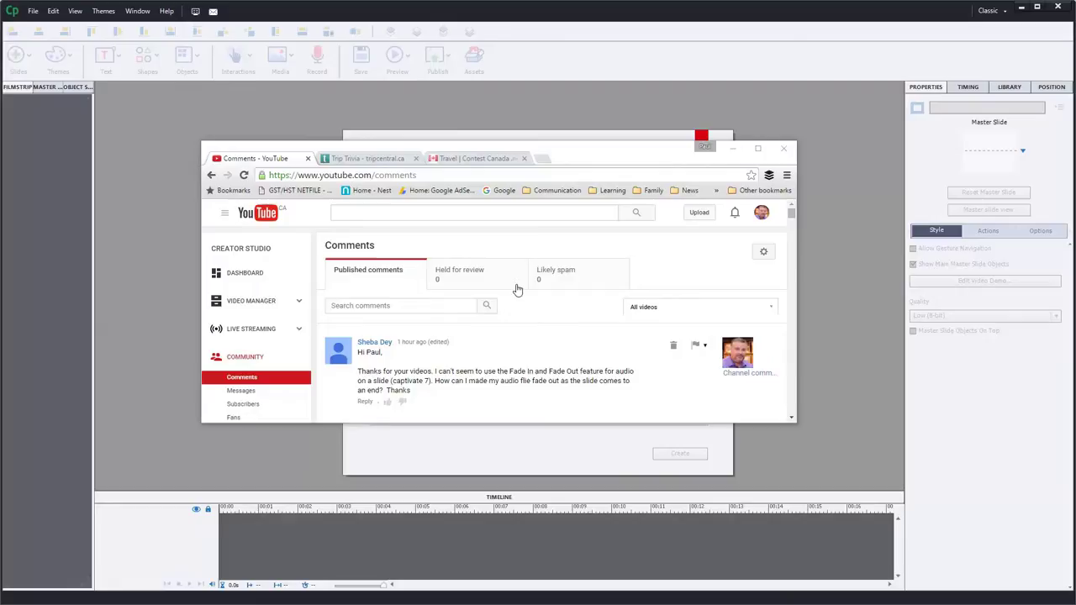
# Step: Minimize the YouTube Comments browser window so the Captivate 9 start screen shows
pyautogui.click(732, 149)
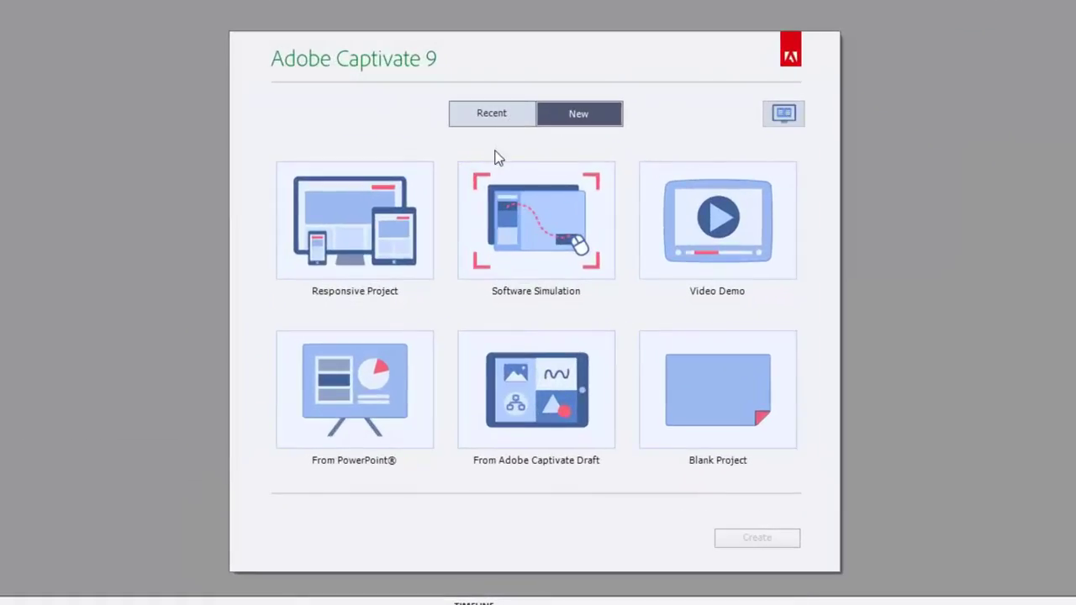
# Step: Create a new responsive project and apply the Blank theme to it
pyautogui.click(358, 218)
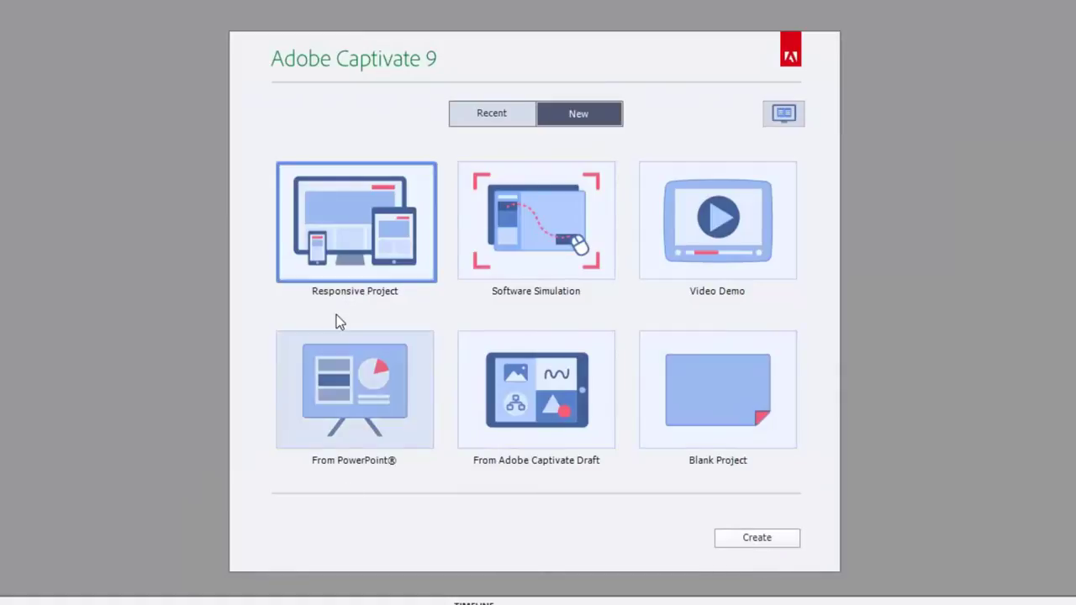
pyautogui.click(747, 538)
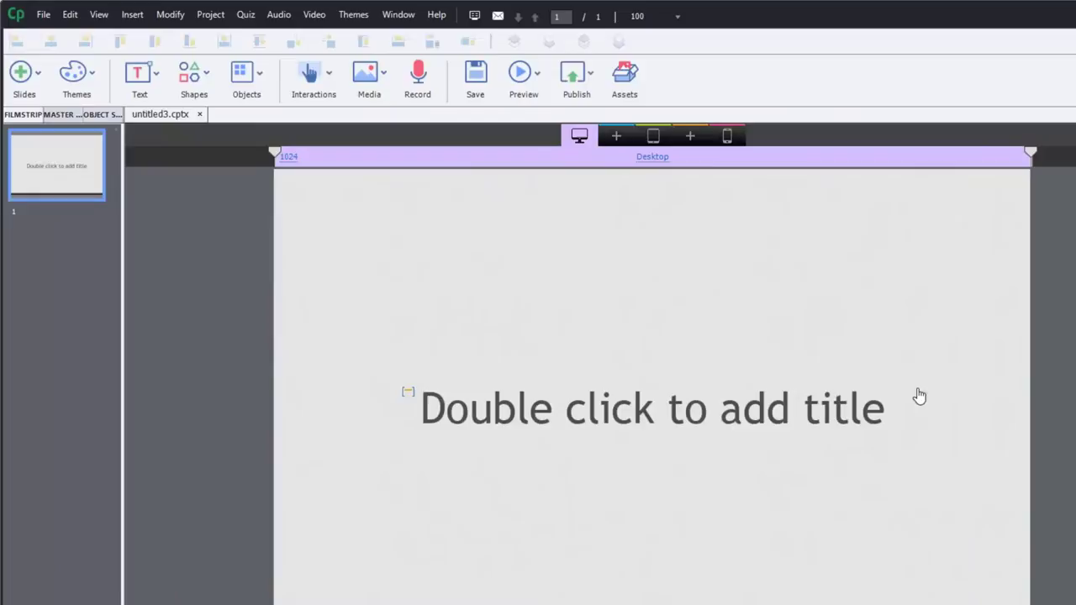
pyautogui.click(80, 77)
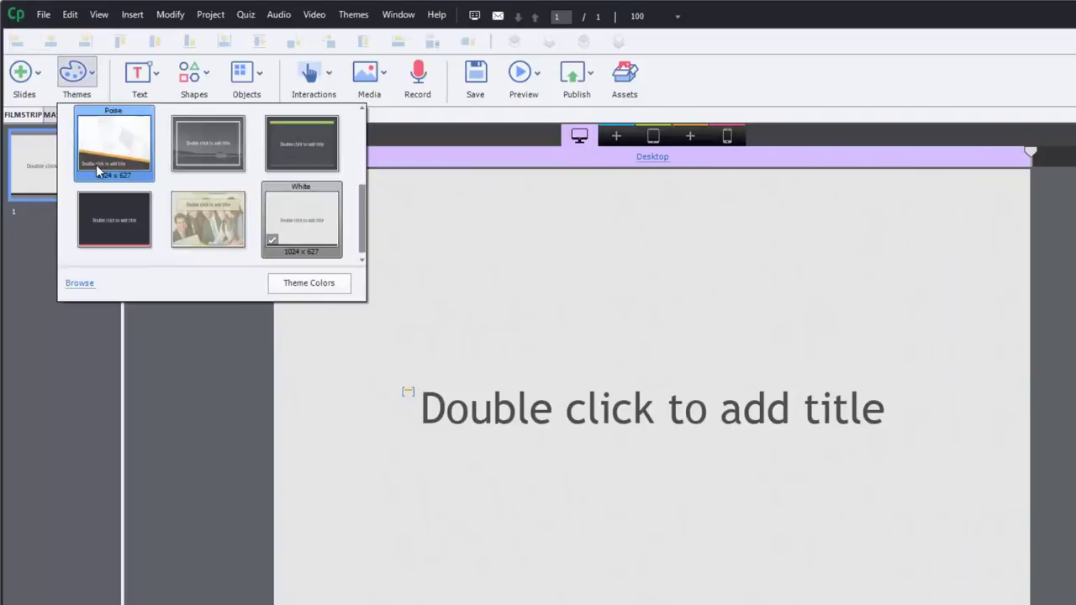
pyautogui.click(96, 171)
pyautogui.click(764, 435)
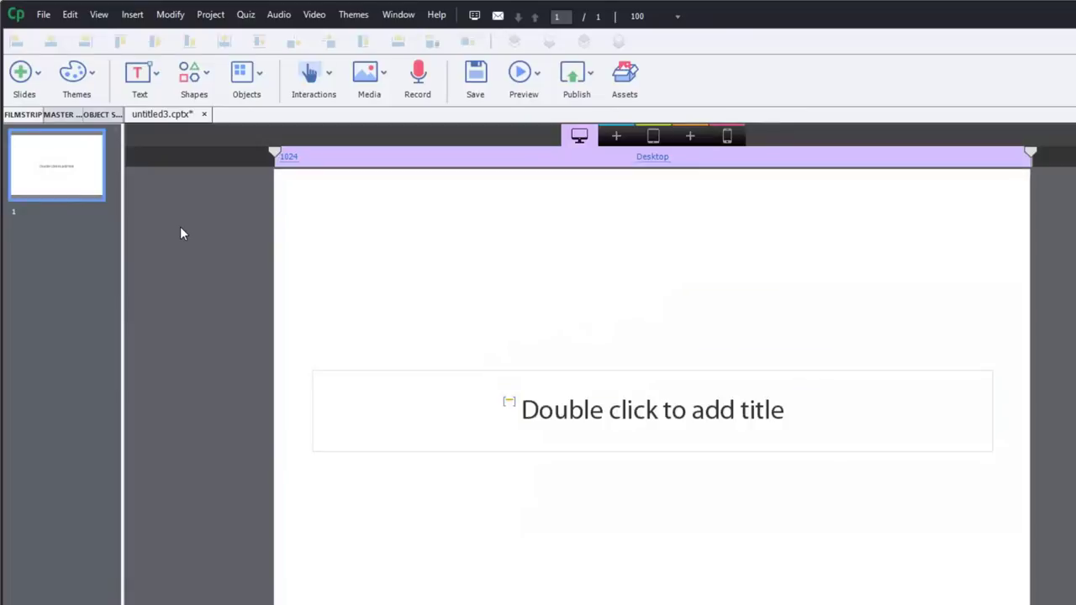
# Step: Delete the title placeholder so the only slide of untitled3.cptx is empty
pyautogui.click(452, 410)
pyautogui.rightClick(452, 409)
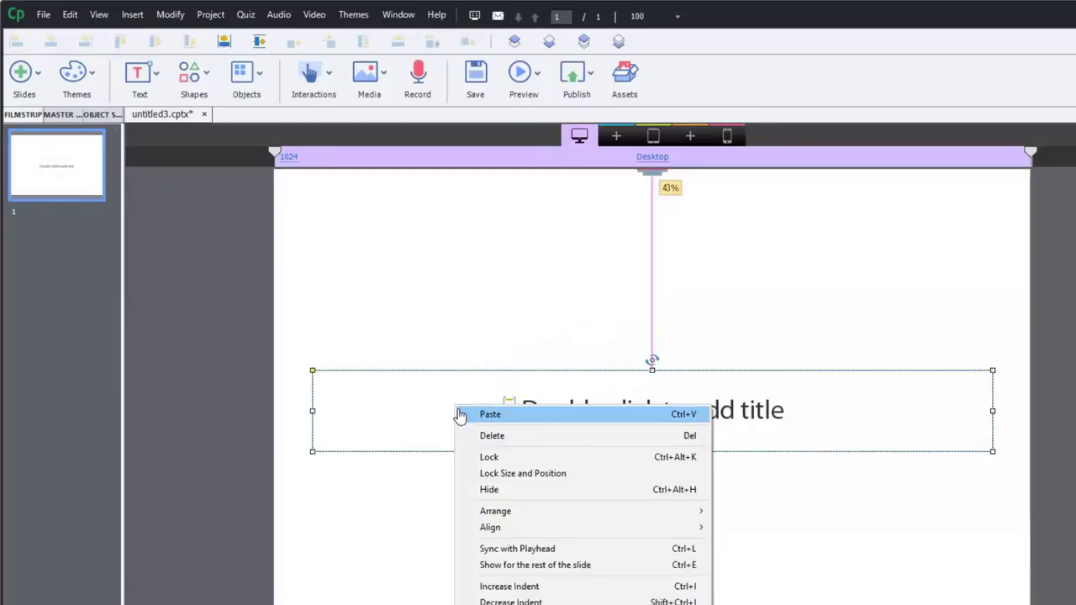
pyautogui.click(483, 436)
pyautogui.click(702, 435)
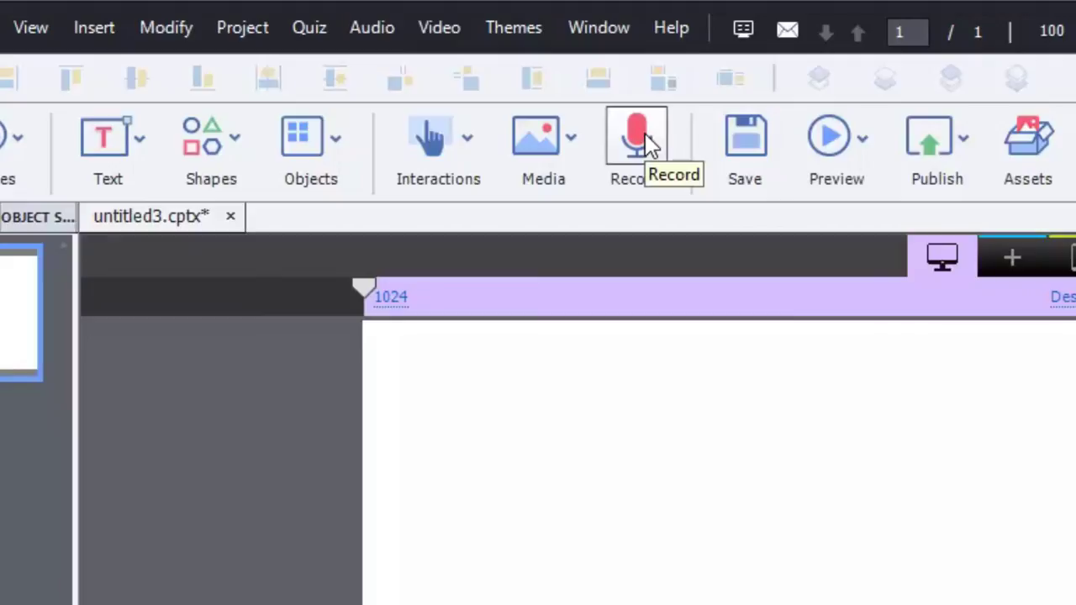
pyautogui.click(389, 46)
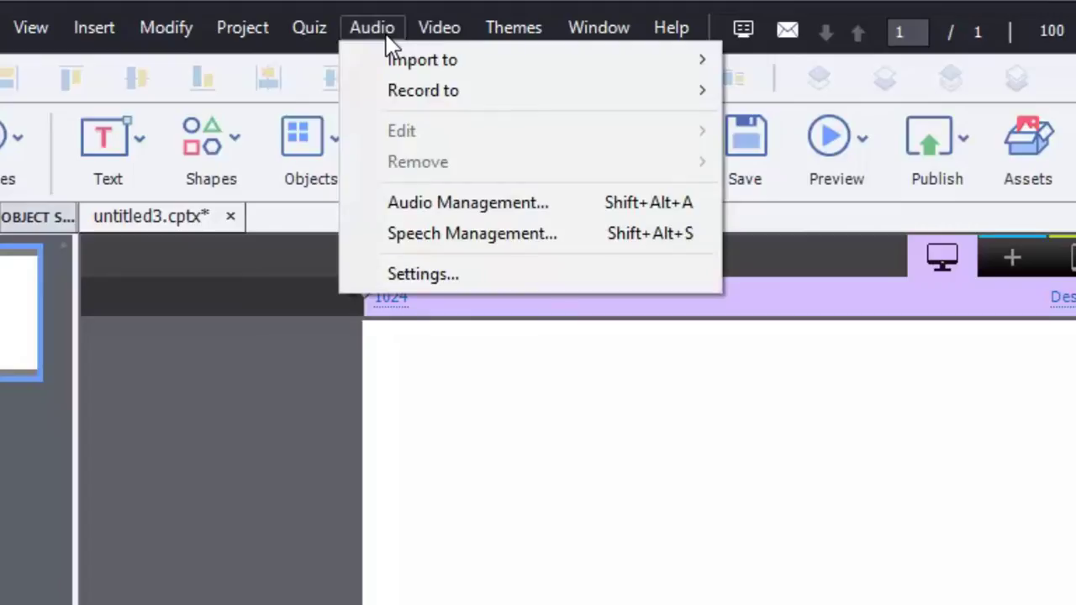
pyautogui.moveTo(395, 67)
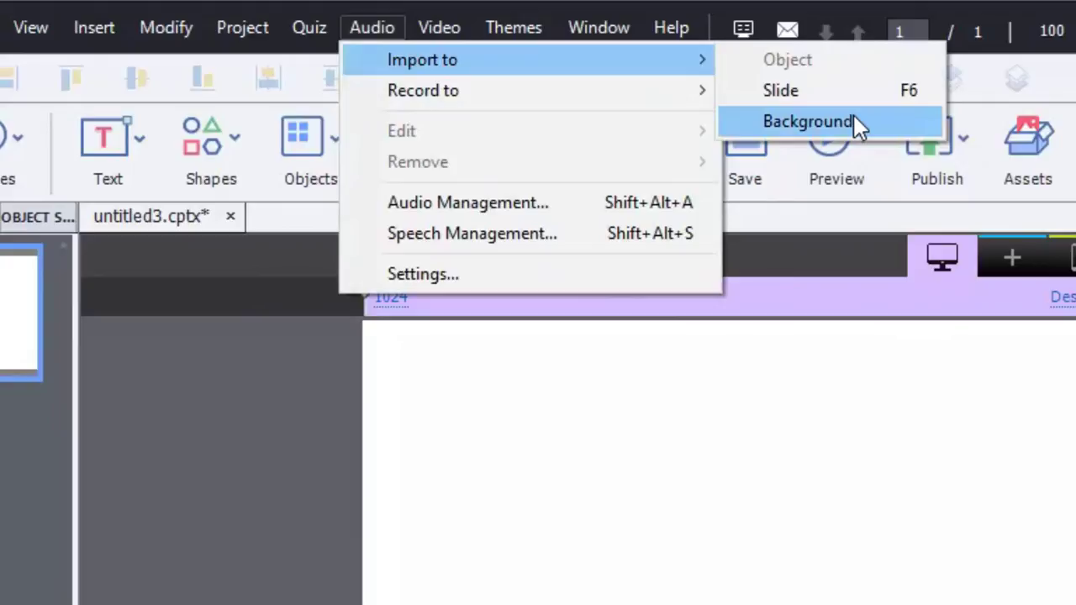
pyautogui.click(870, 127)
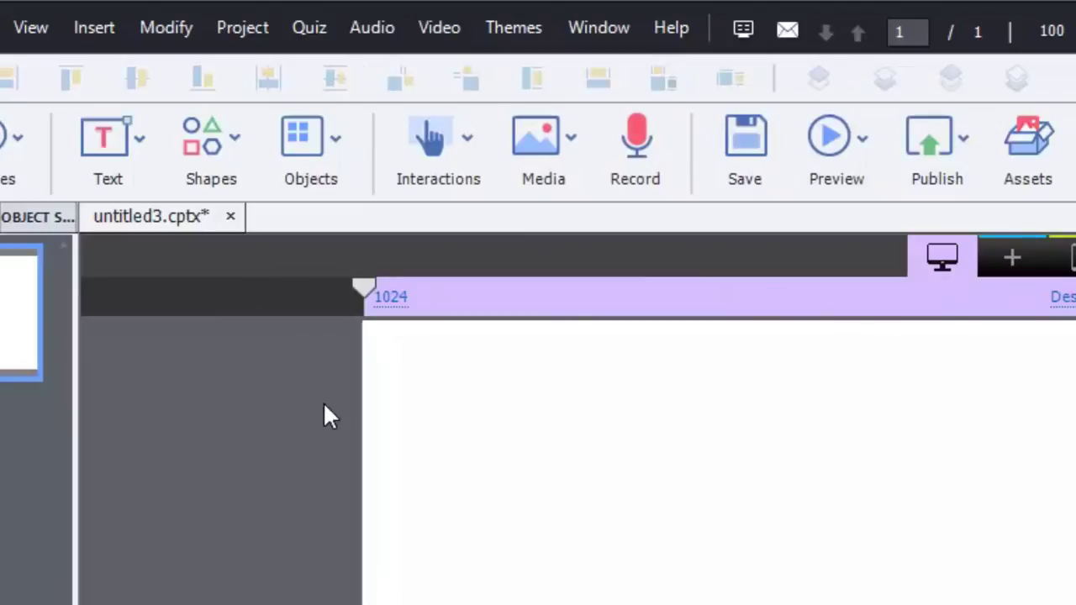
# Step: Draw a rectangle smart shape in the upper part of the slide
pyautogui.click(235, 141)
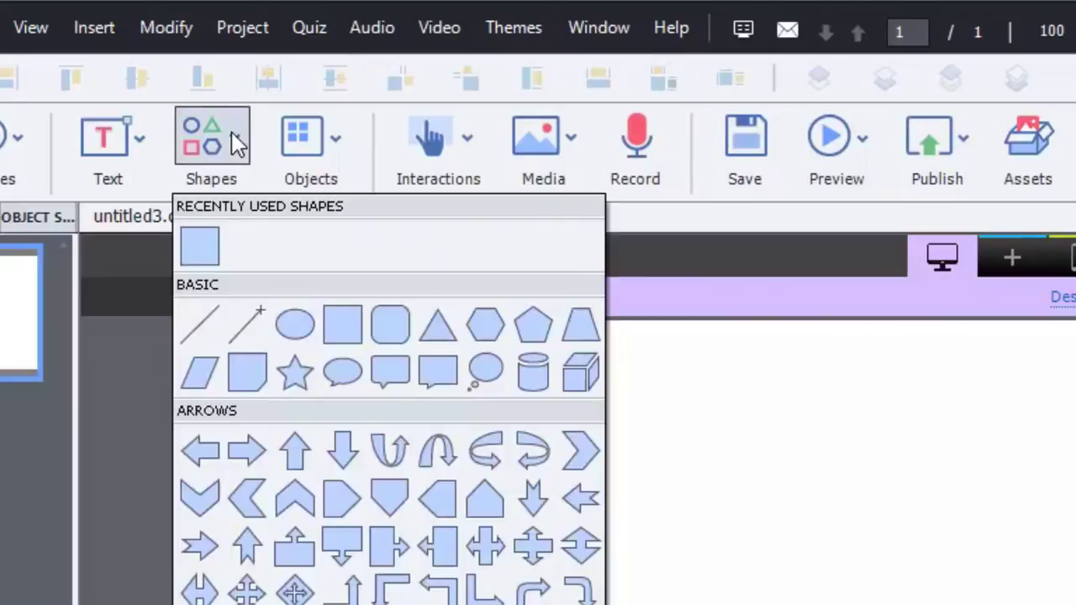
pyautogui.click(200, 250)
pyautogui.moveTo(783, 471); pyautogui.dragTo(1075, 604)
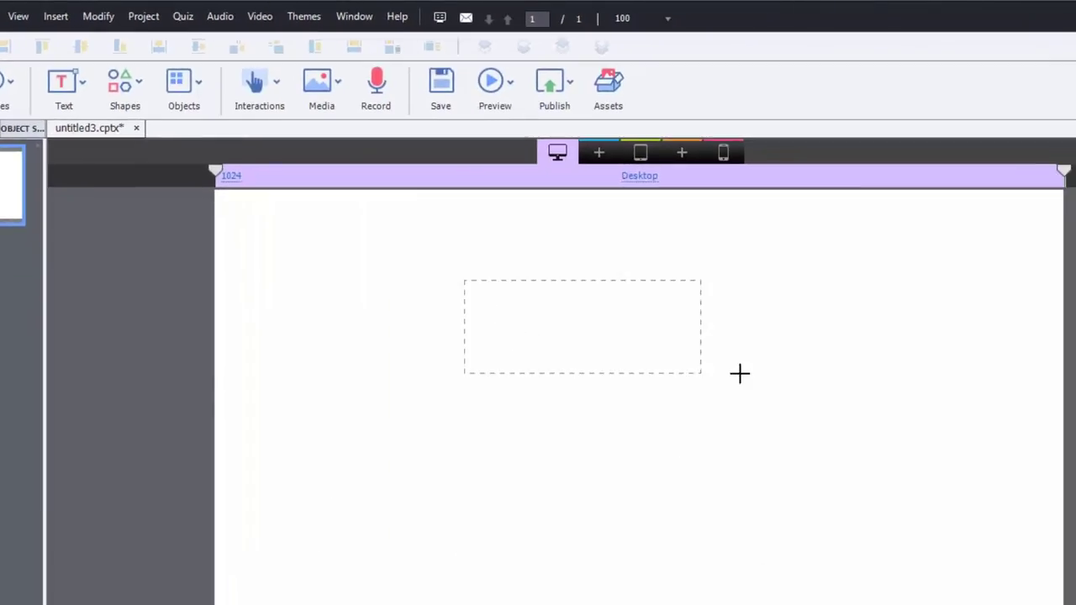
pyautogui.moveTo(739, 373); pyautogui.dragTo(799, 374)
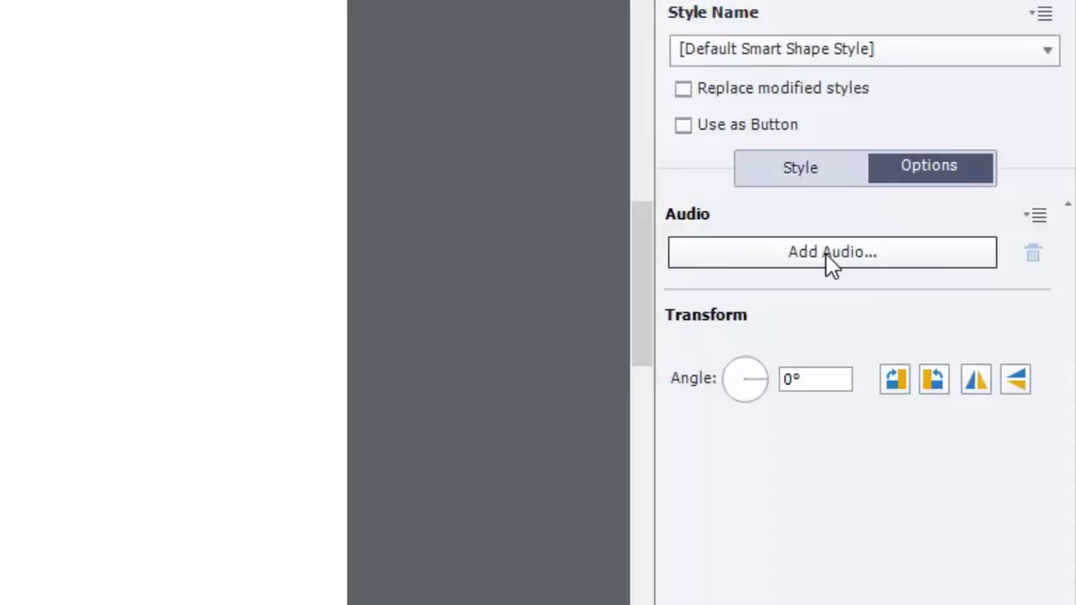
# Step: Import Funk_Down_(Sting).mp3 as the rectangle's object audio
pyautogui.click(831, 256)
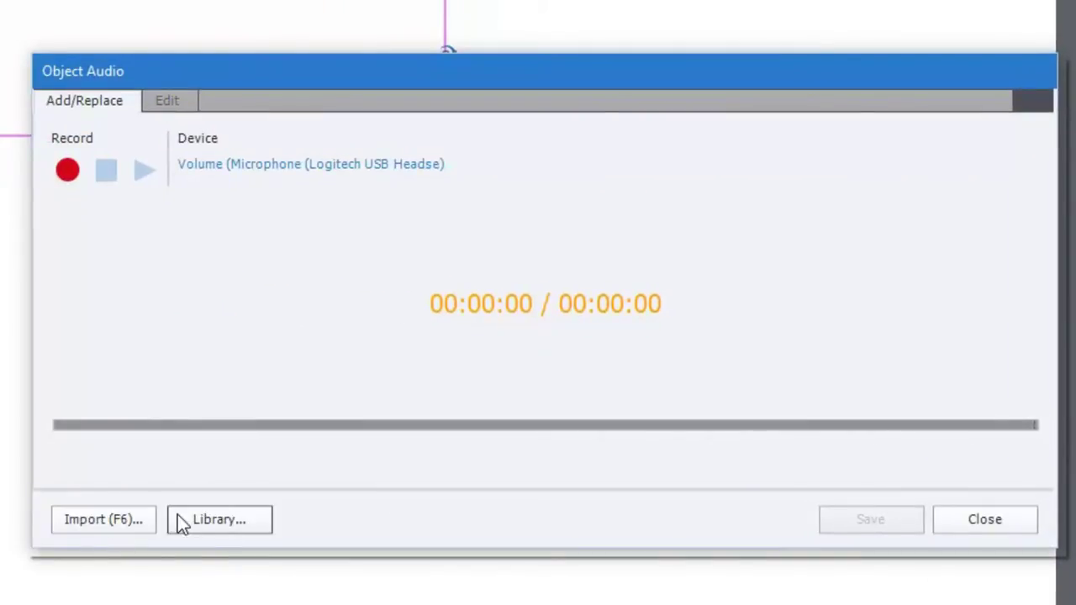
pyautogui.click(109, 525)
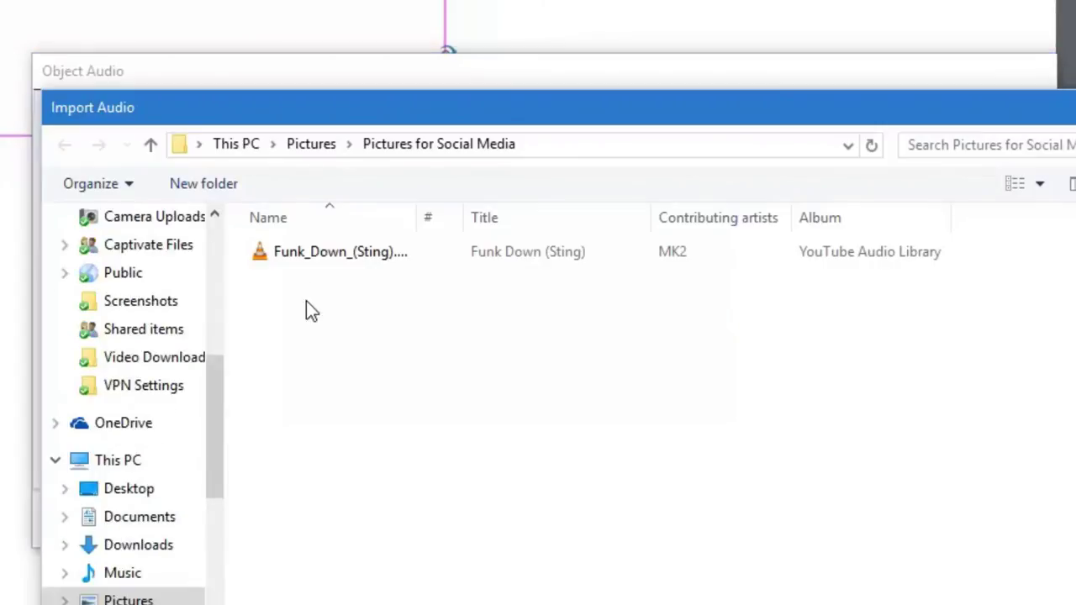
pyautogui.click(342, 256)
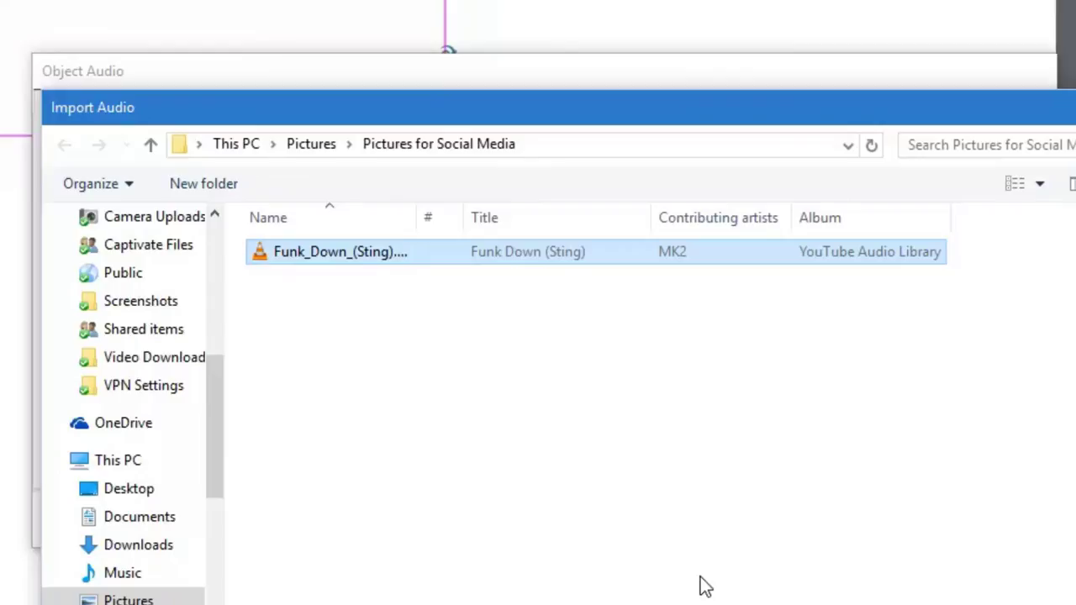
pyautogui.press('Return')
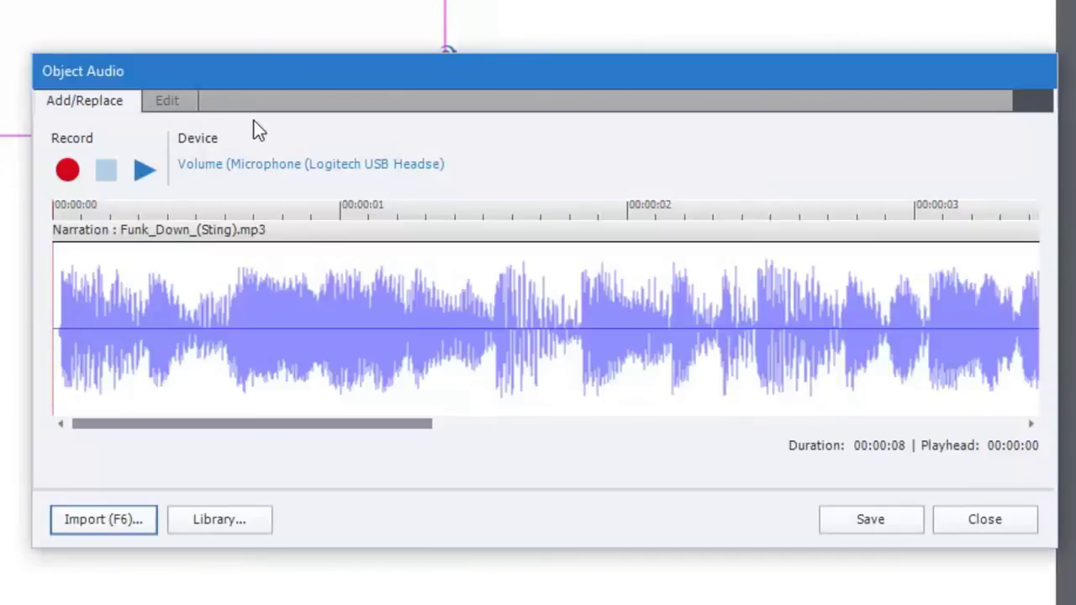
# Step: Save the rectangle's audio and extend the slide's display time to about 8.9 seconds
pyautogui.click(163, 106)
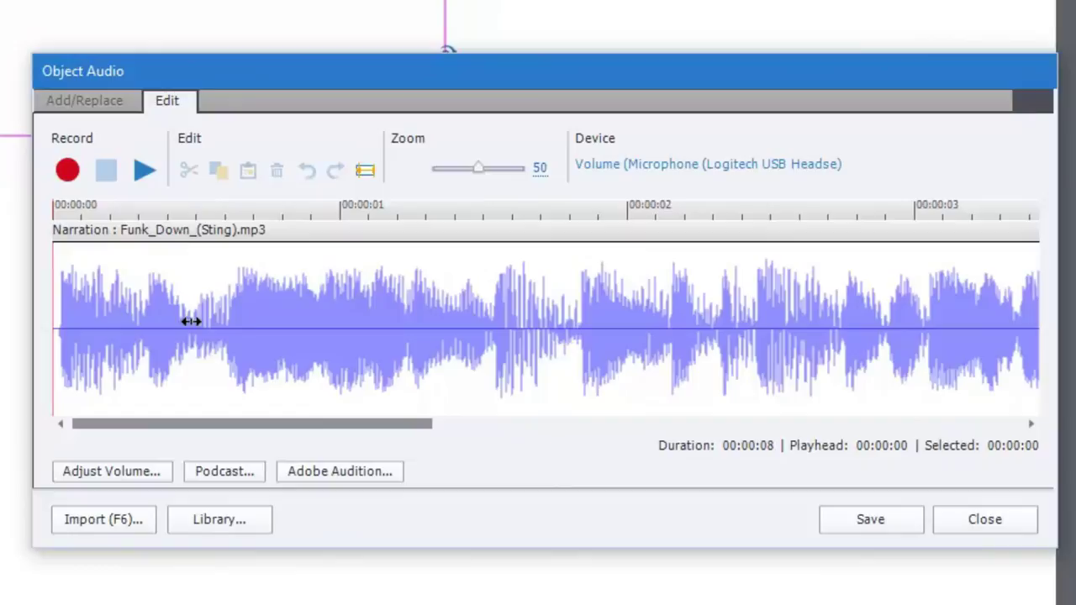
pyautogui.moveTo(191, 321); pyautogui.dragTo(391, 328)
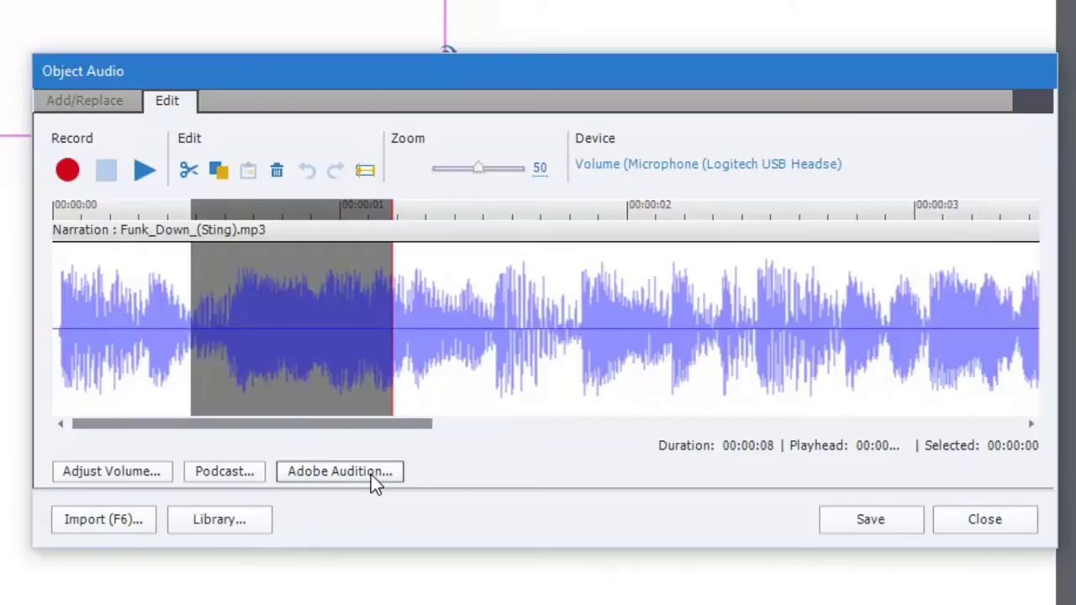
pyautogui.click(874, 519)
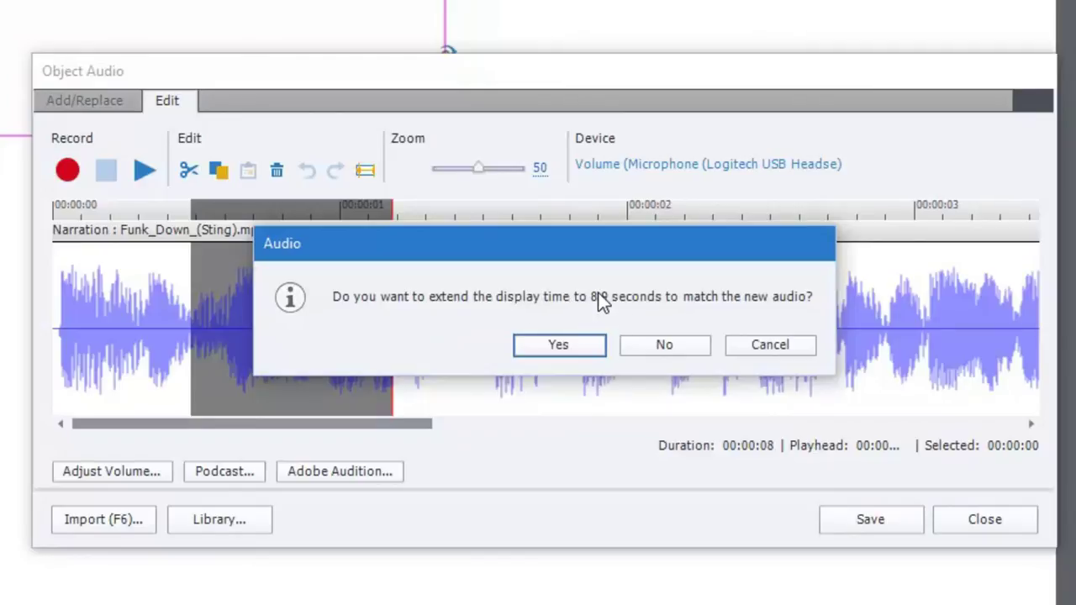
pyautogui.click(543, 346)
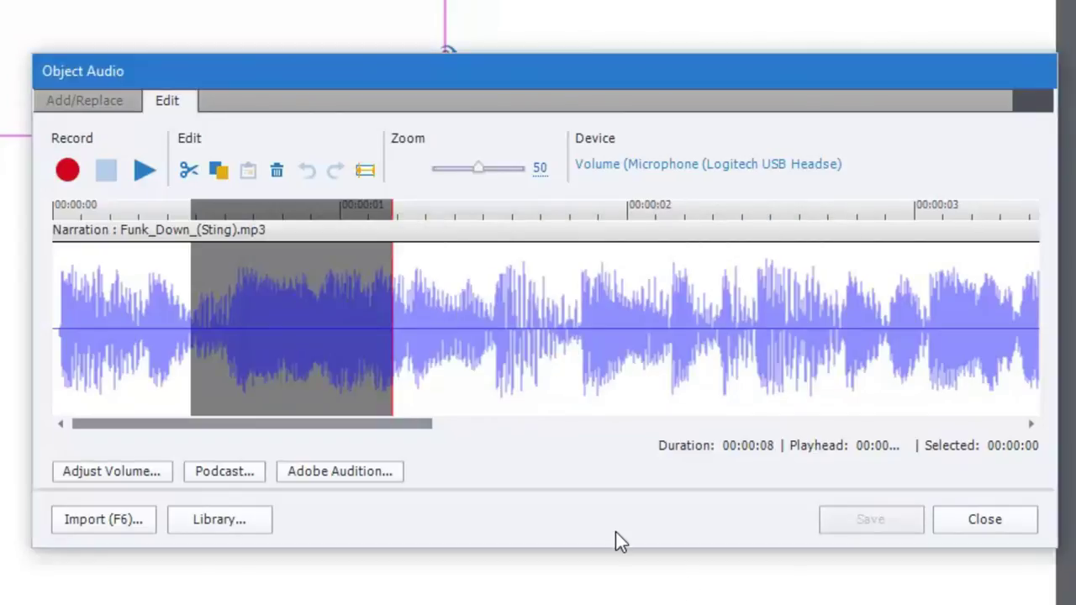
pyautogui.click(998, 521)
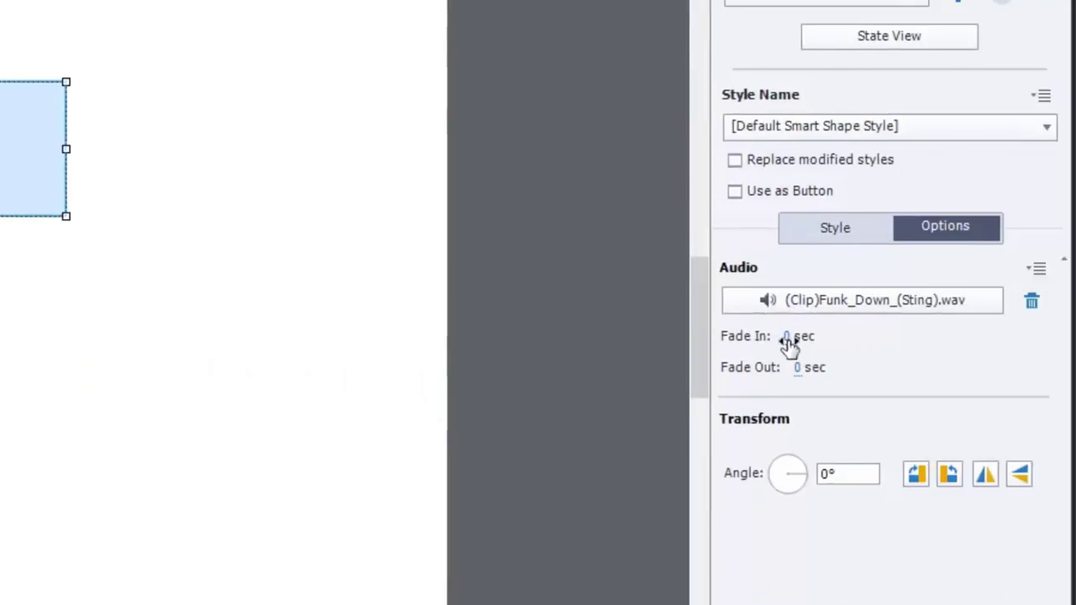
# Step: Give the rectangle's Funk_Down_(Sting) audio a 3-second fade in and 3-second fade out
pyautogui.click(787, 337)
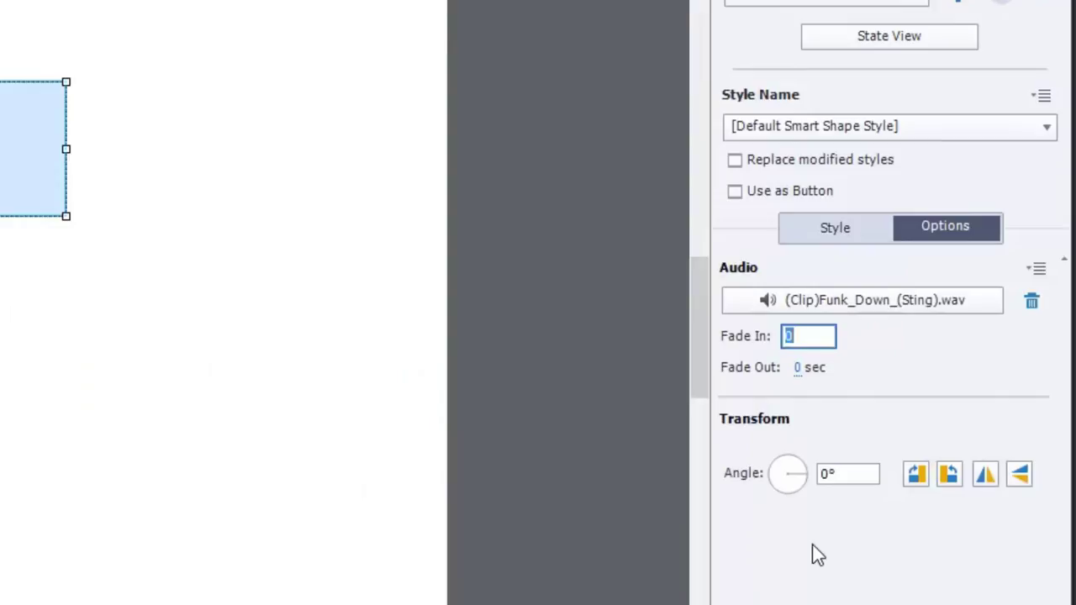
pyautogui.write('3')
pyautogui.press('Return')
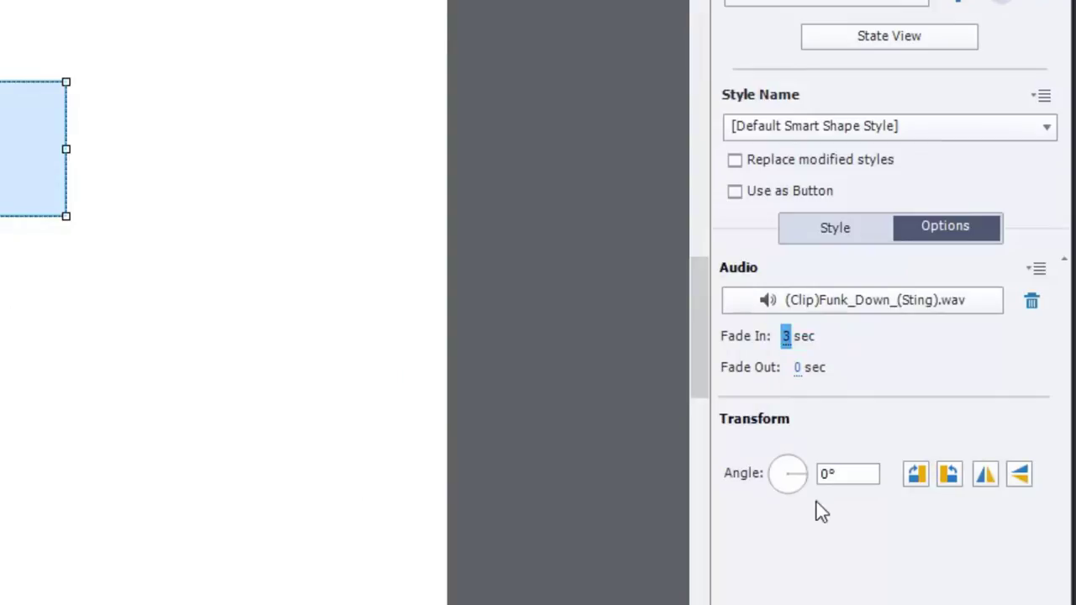
pyautogui.click(800, 368)
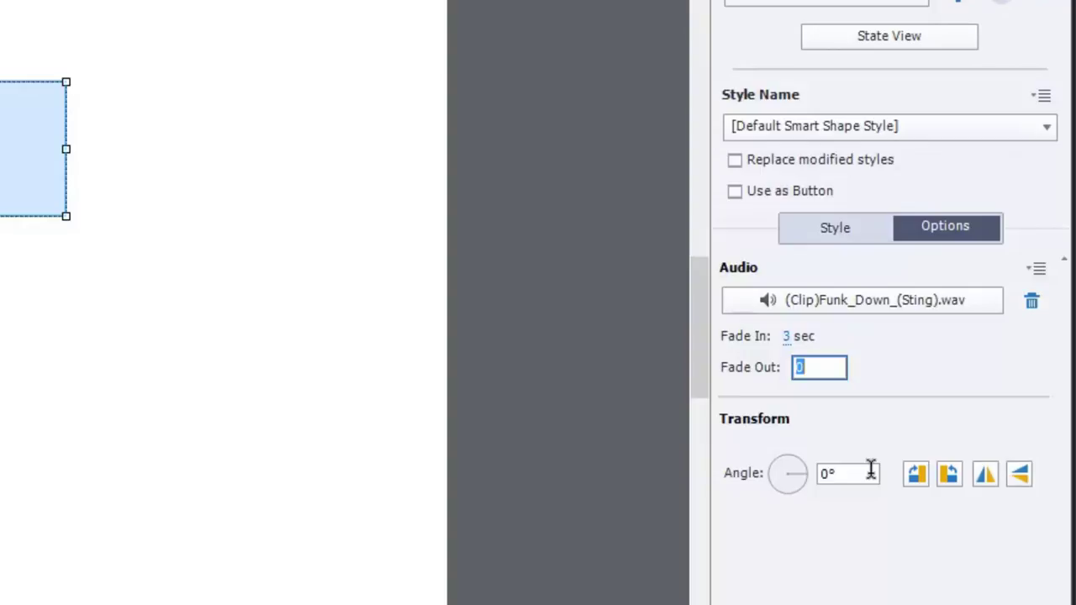
pyautogui.write('3')
pyautogui.press('Return')
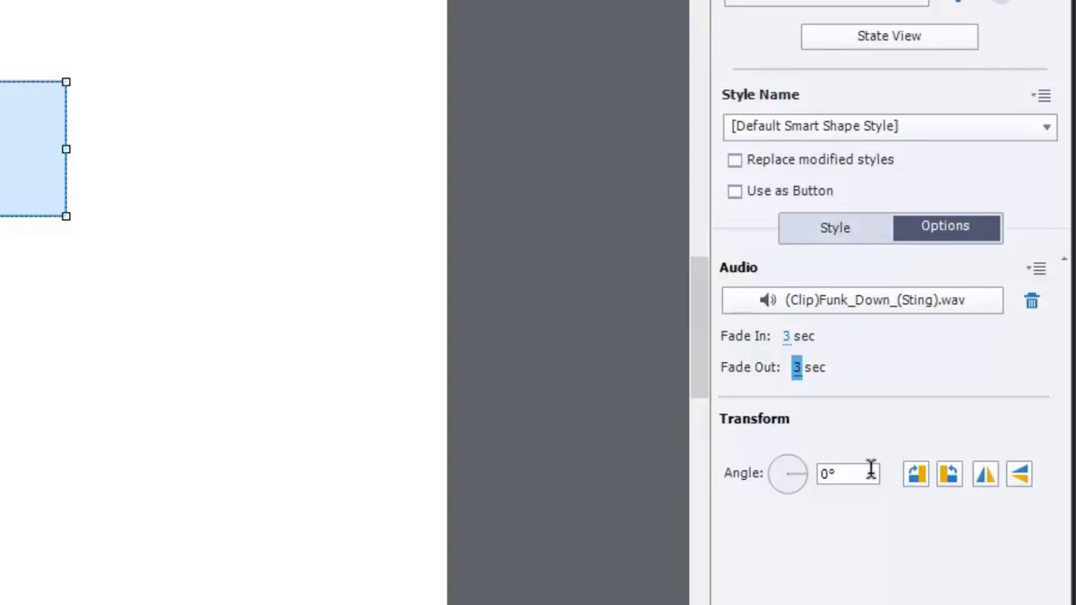
pyautogui.click(577, 348)
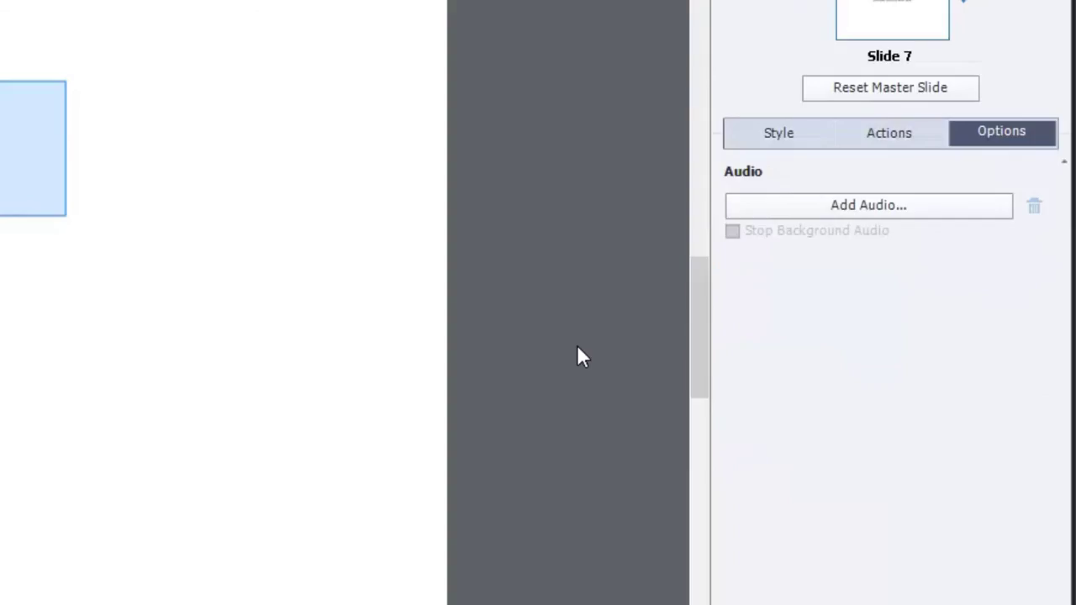
pyautogui.click(33, 148)
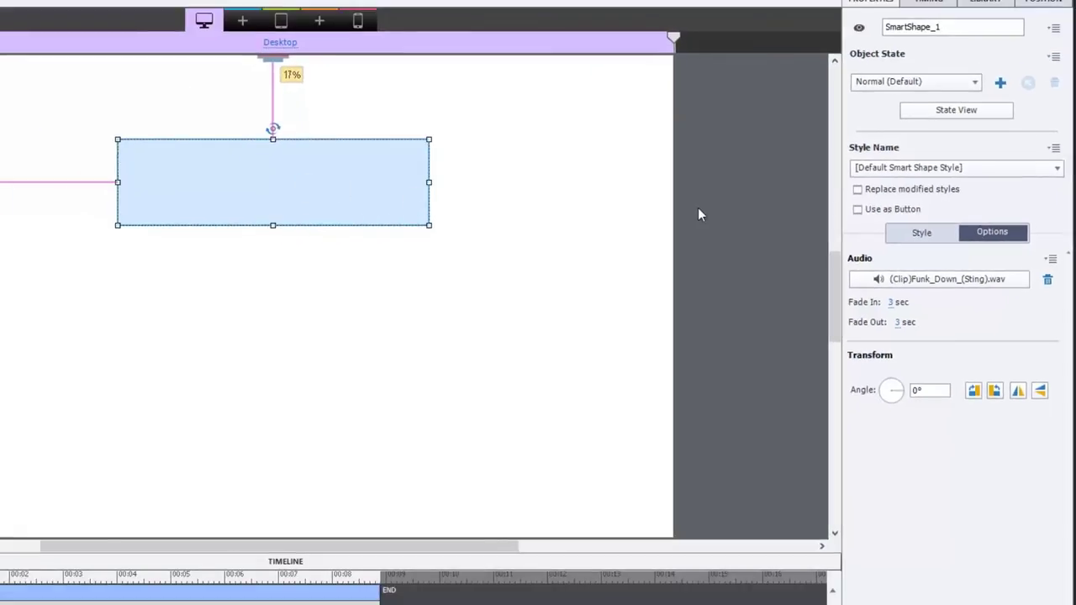
# Step: Set the rectangle's fill opacity to 0% and its stroke width to 0
pyautogui.click(921, 232)
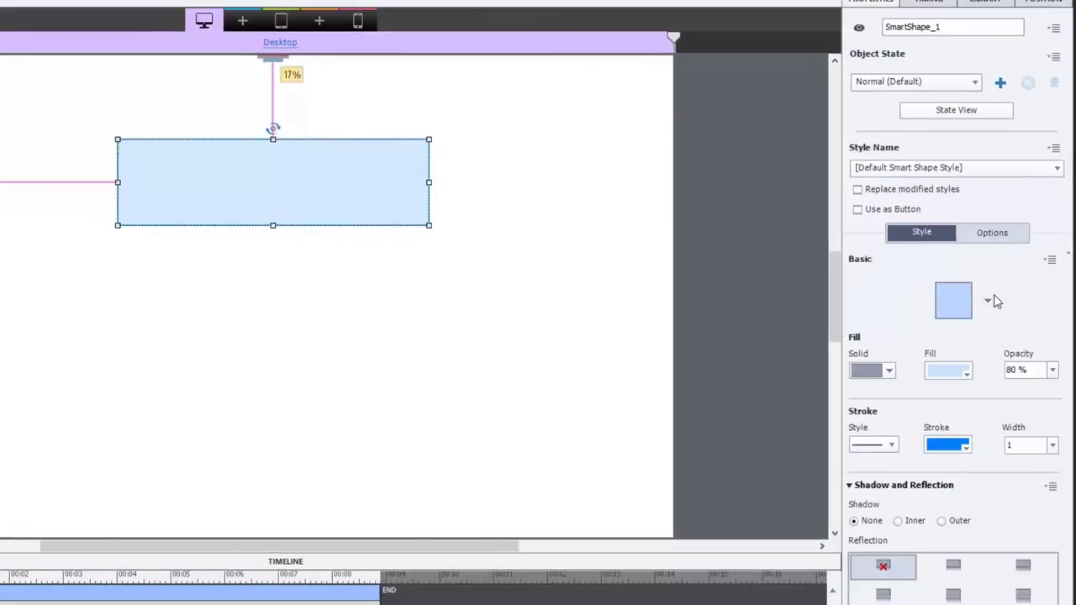
pyautogui.click(1053, 371)
pyautogui.click(1041, 390)
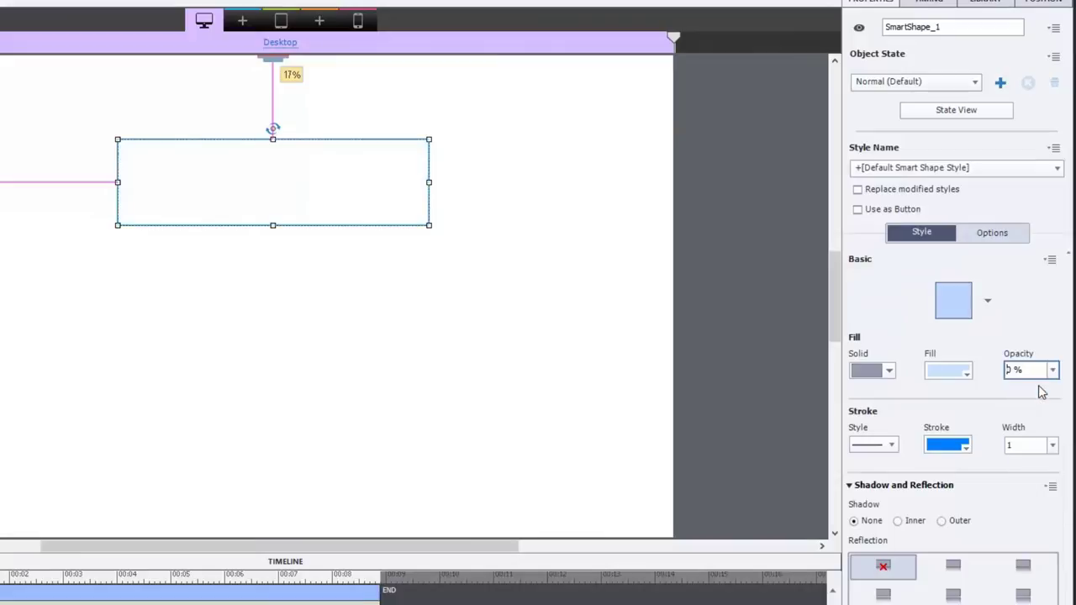
pyautogui.click(1052, 445)
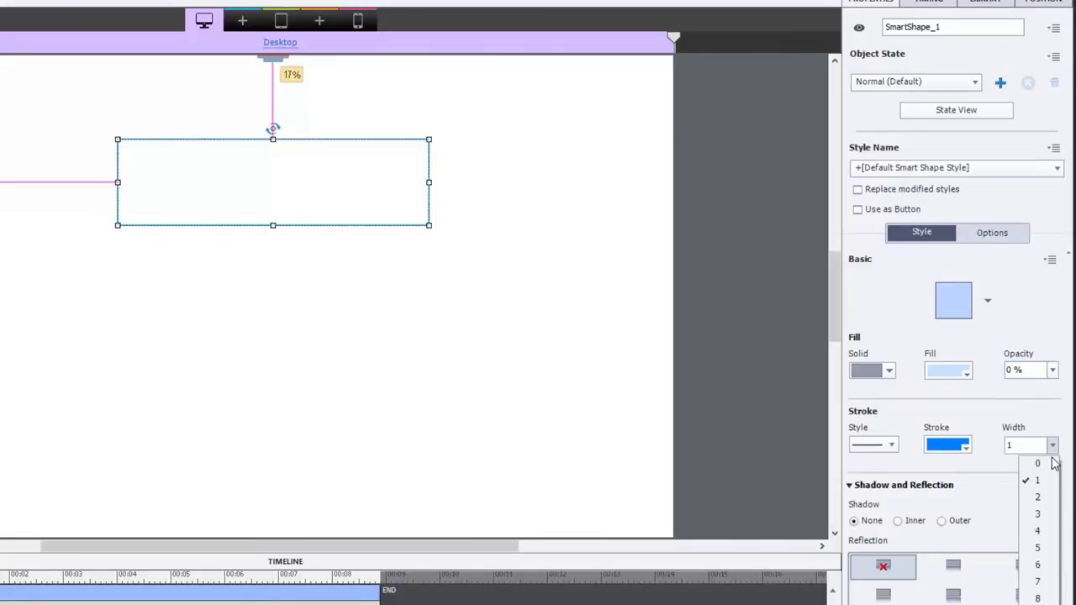
pyautogui.click(1037, 464)
# Step: Deselect and reselect the rectangle to confirm it is invisible on the slide
pyautogui.click(589, 347)
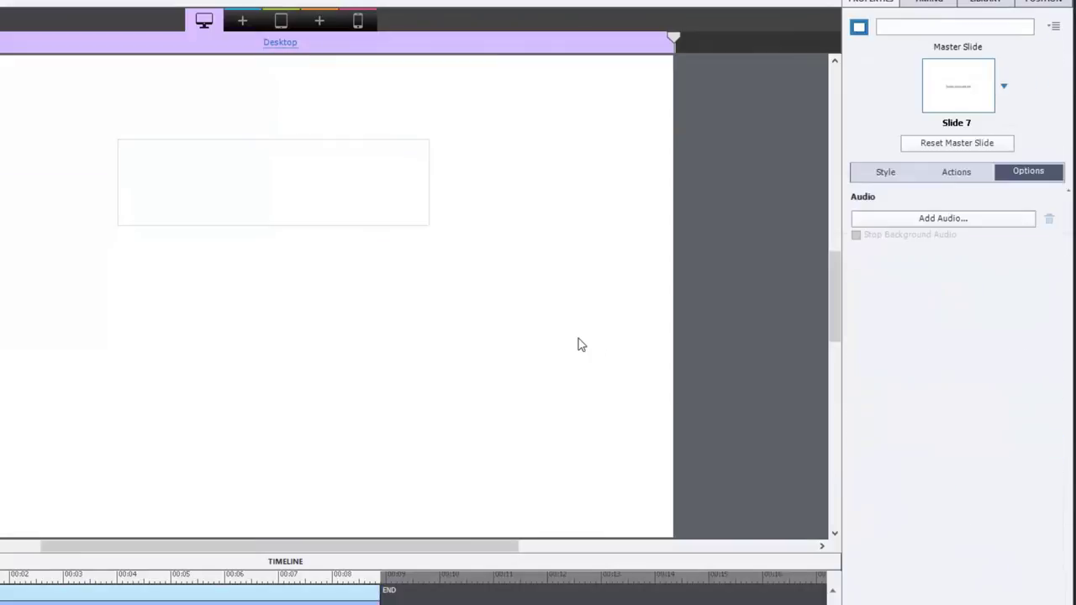
pyautogui.click(333, 194)
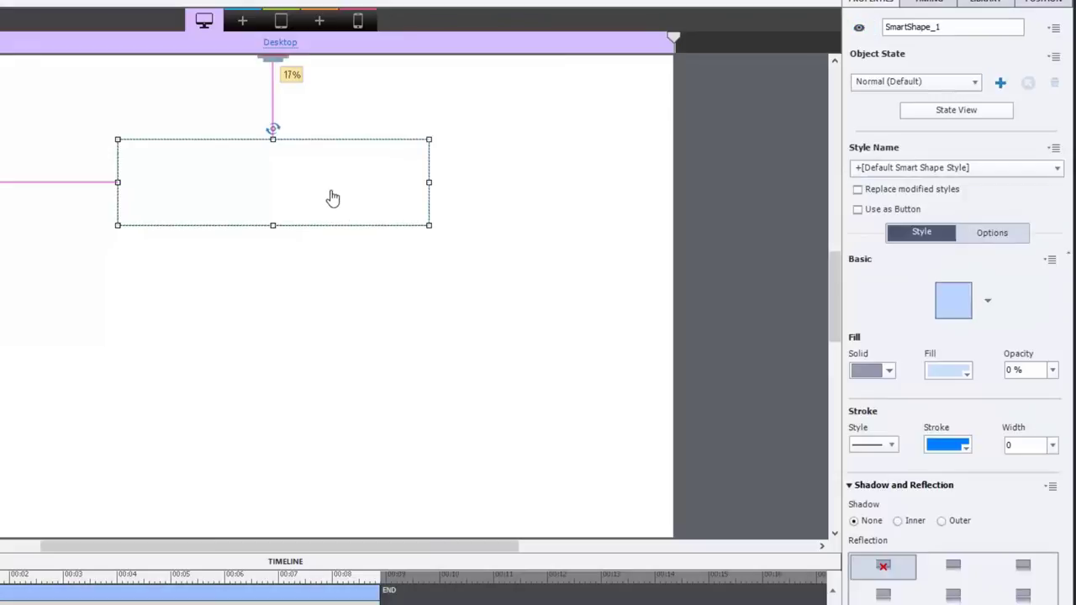
pyautogui.click(254, 320)
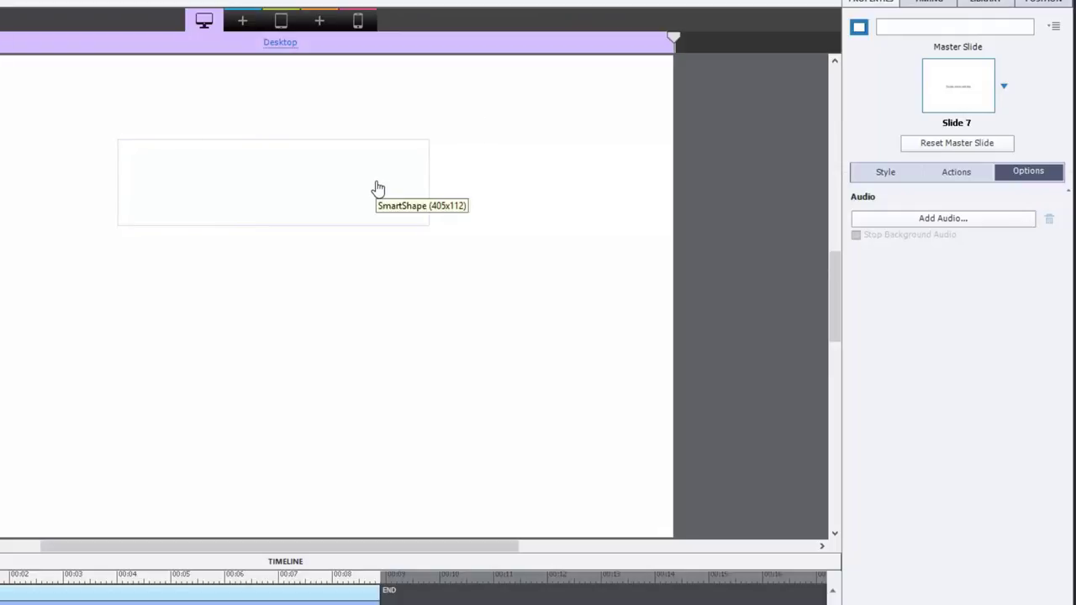
pyautogui.click(281, 190)
pyautogui.rightClick(281, 190)
# Step: Cut the invisible rectangle and import Funk_Down_(Sting).mp3 as Slide 1's audio
pyautogui.click(283, 193)
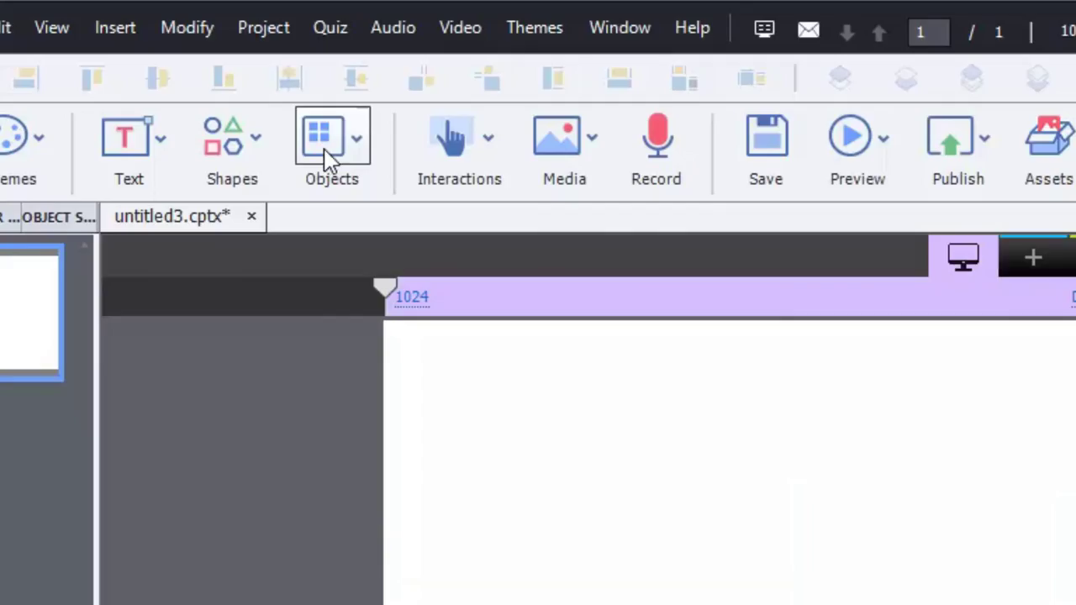
pyautogui.click(411, 27)
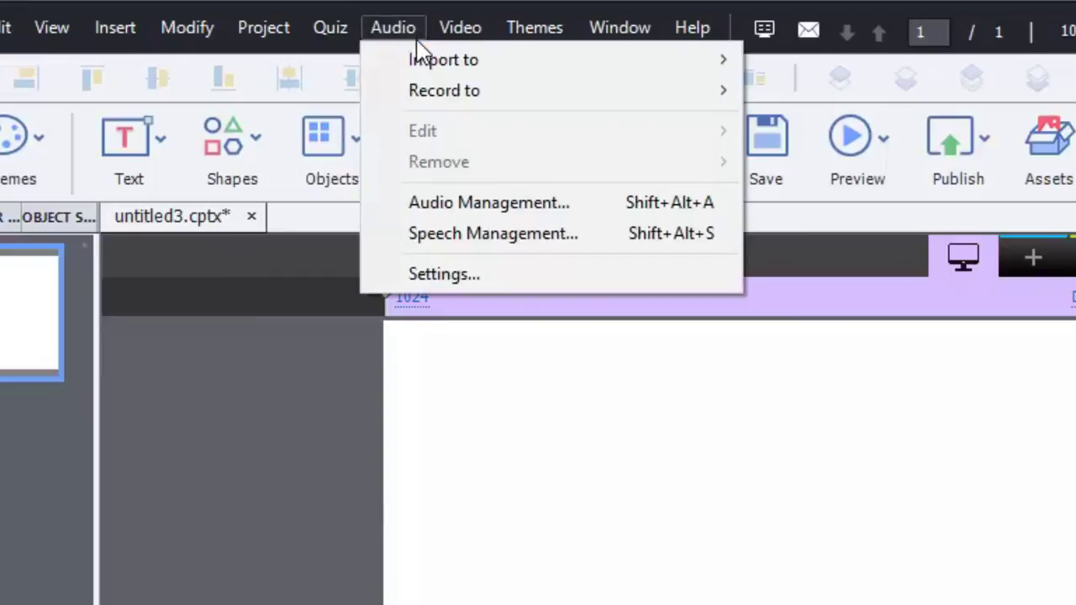
pyautogui.moveTo(417, 59)
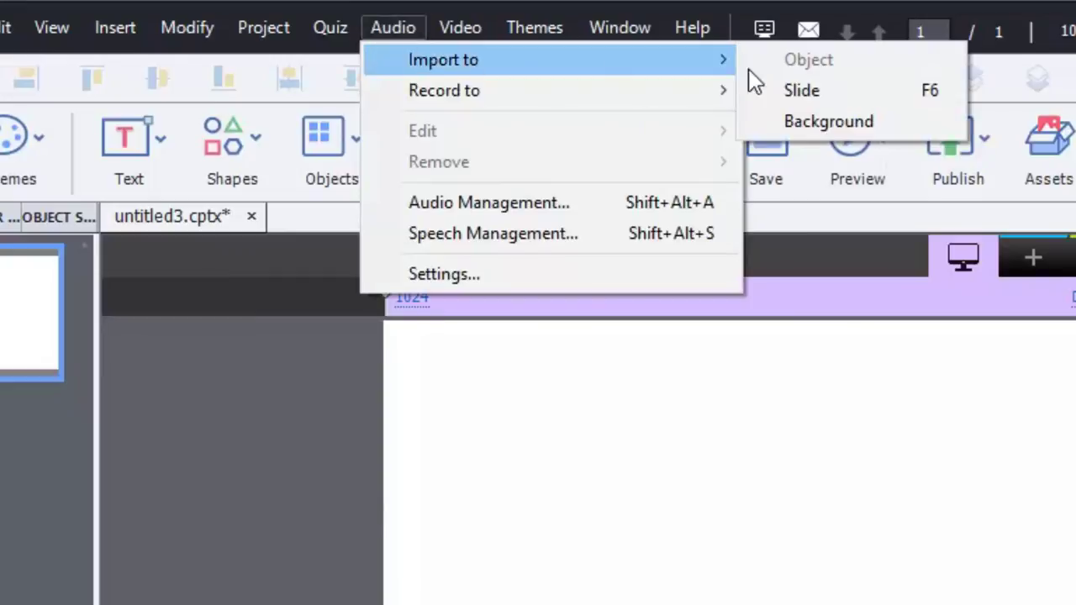
pyautogui.click(802, 92)
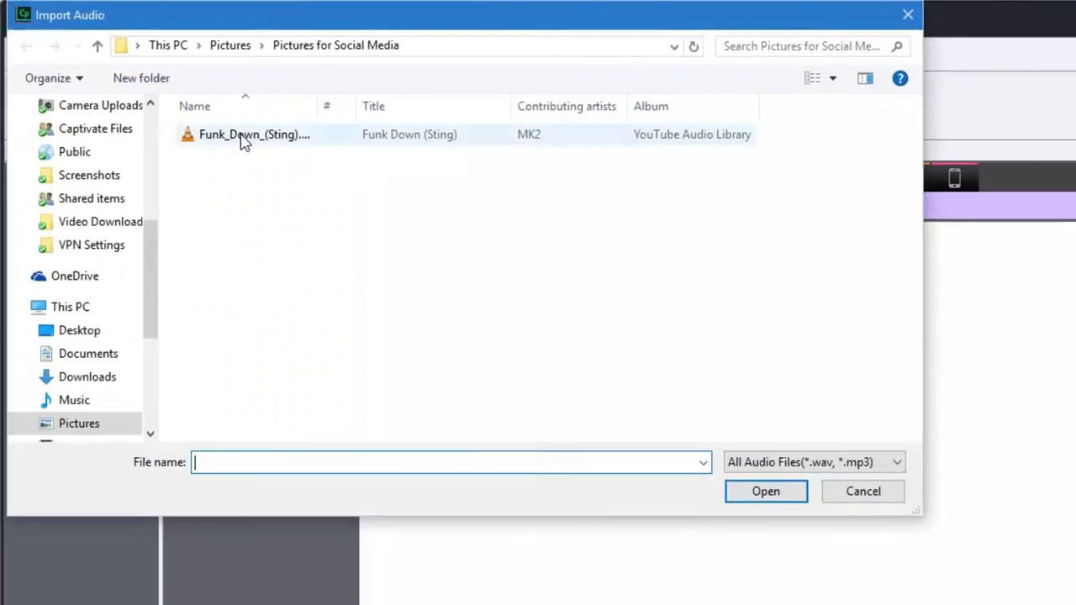
pyautogui.click(242, 141)
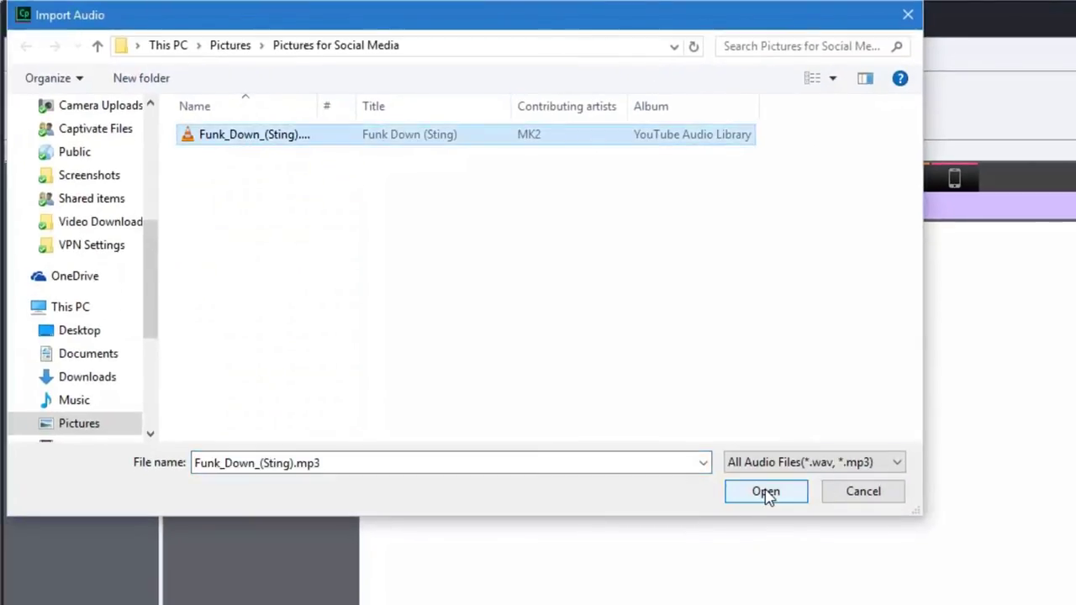
pyautogui.click(766, 492)
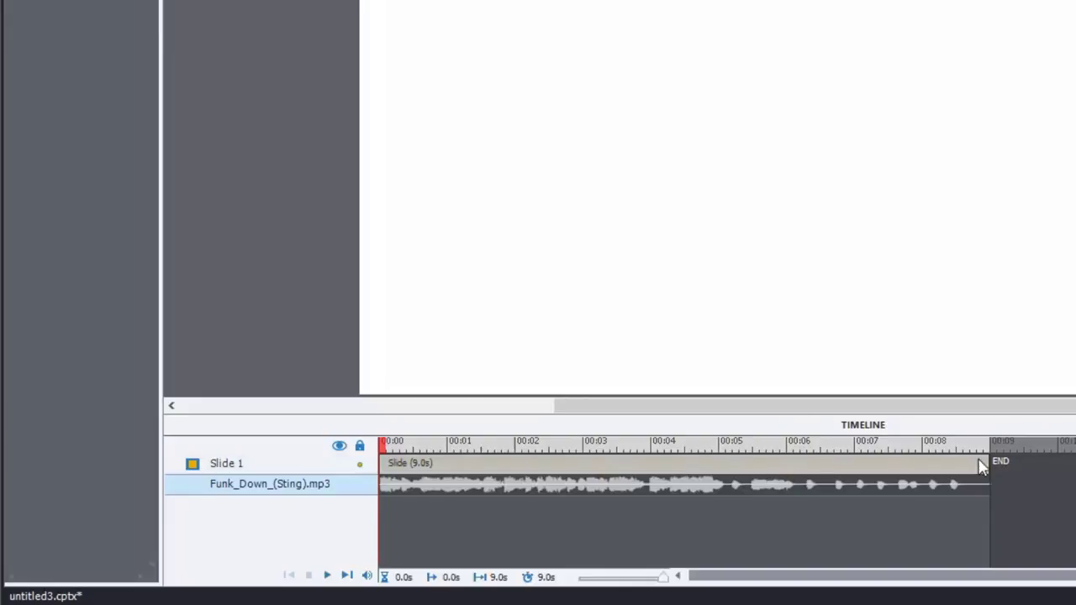
pyautogui.doubleClick(761, 485)
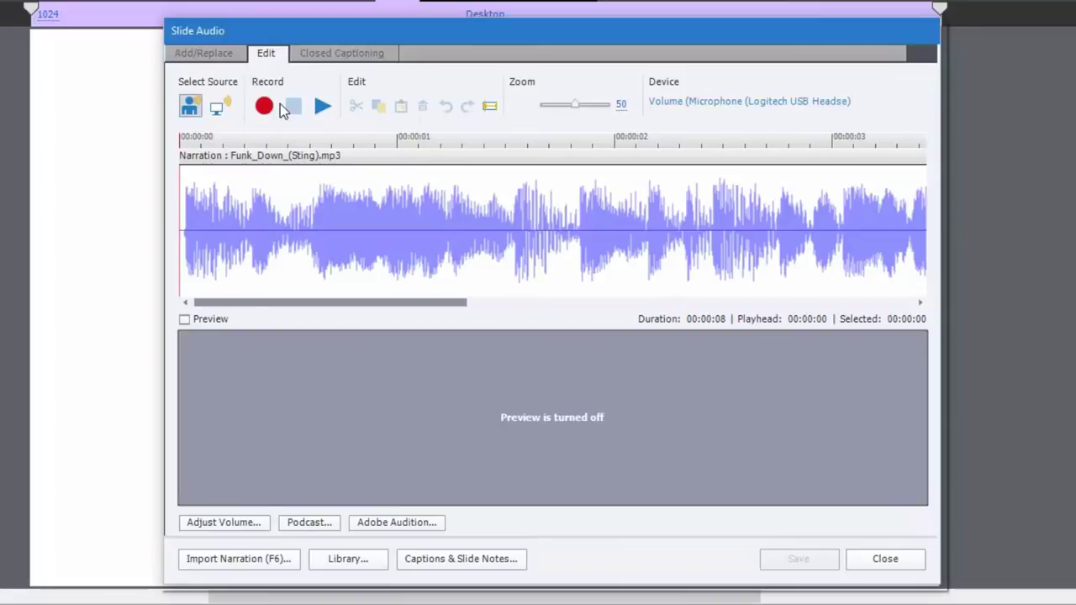
pyautogui.click(317, 55)
pyautogui.click(216, 53)
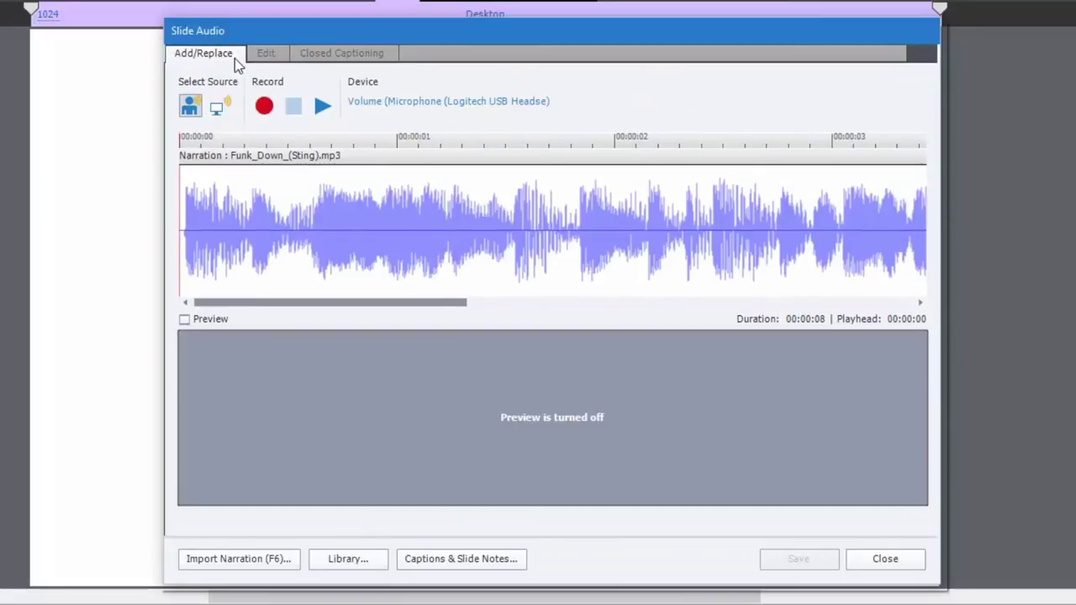
pyautogui.click(264, 53)
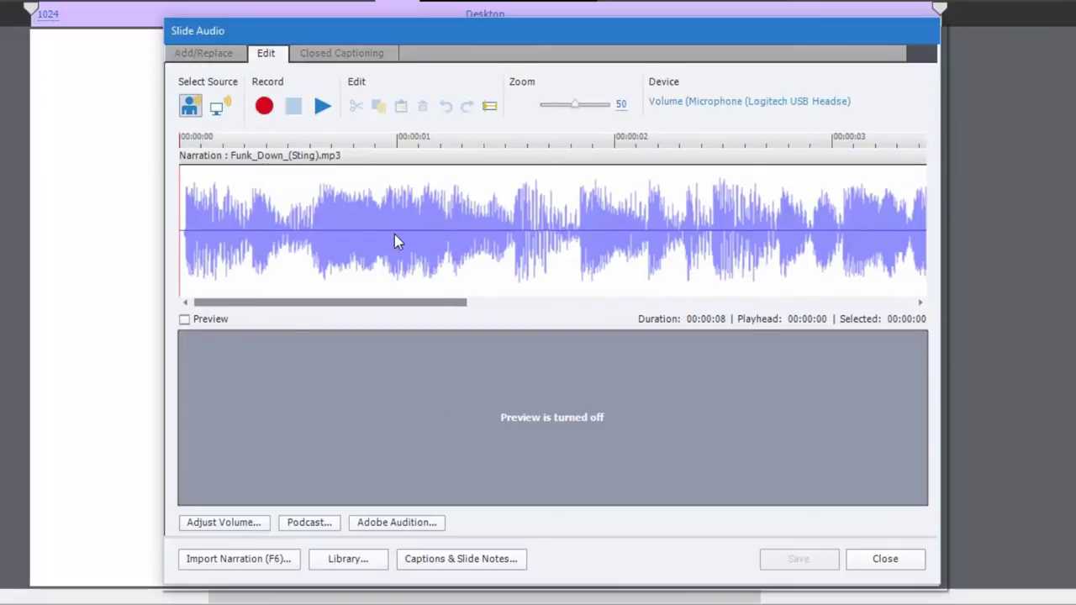
pyautogui.moveTo(293, 239); pyautogui.dragTo(473, 242)
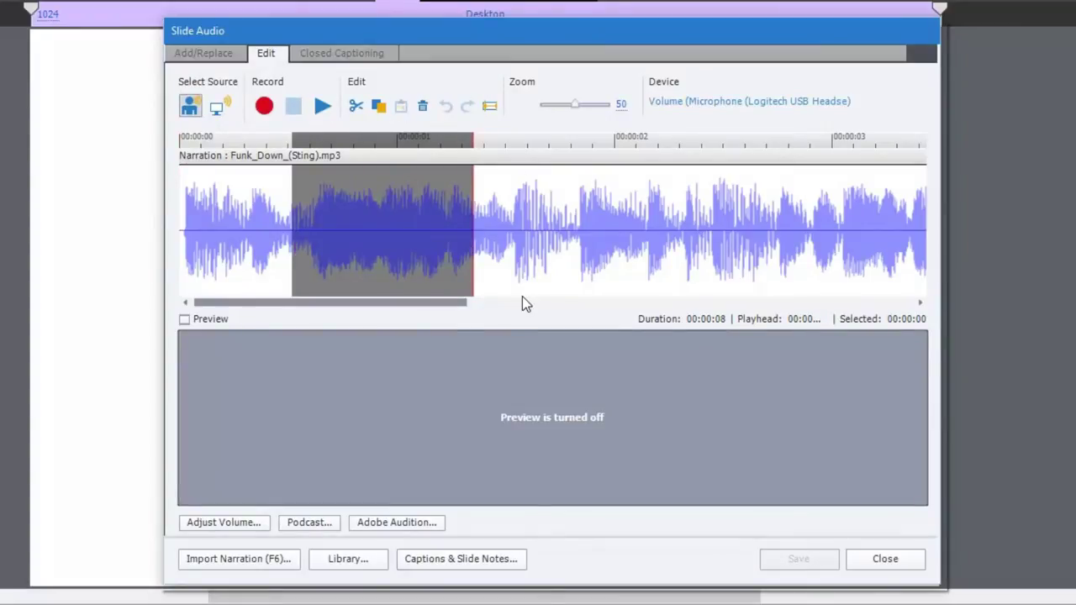
pyautogui.click(858, 560)
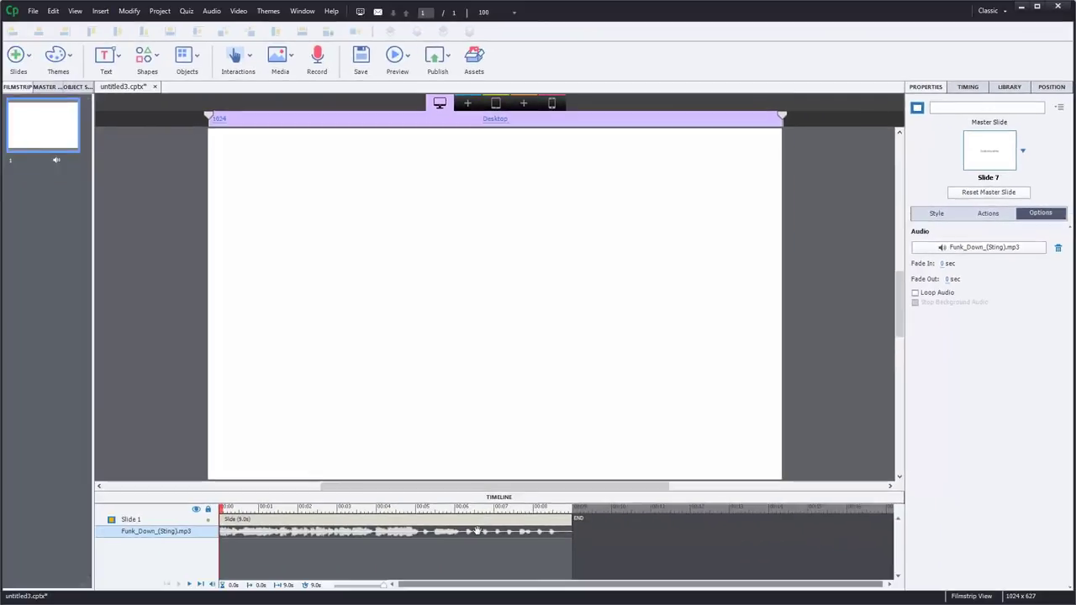
# Step: Remove the Funk_Down_(Sting).mp3 track from Slide 1 in the timeline
pyautogui.rightClick(477, 531)
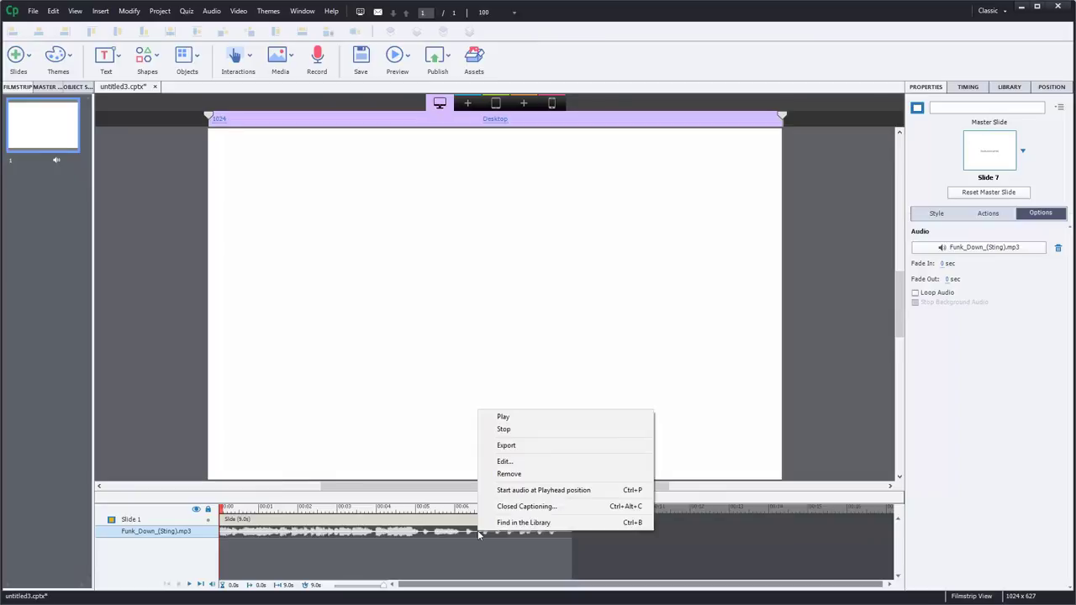
pyautogui.click(518, 474)
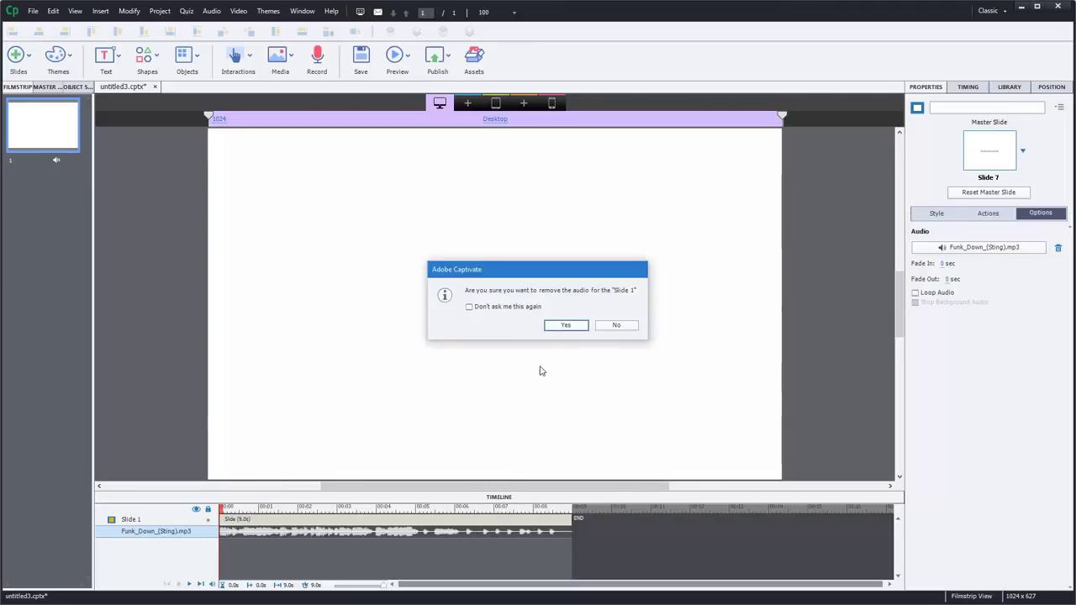
pyautogui.click(557, 327)
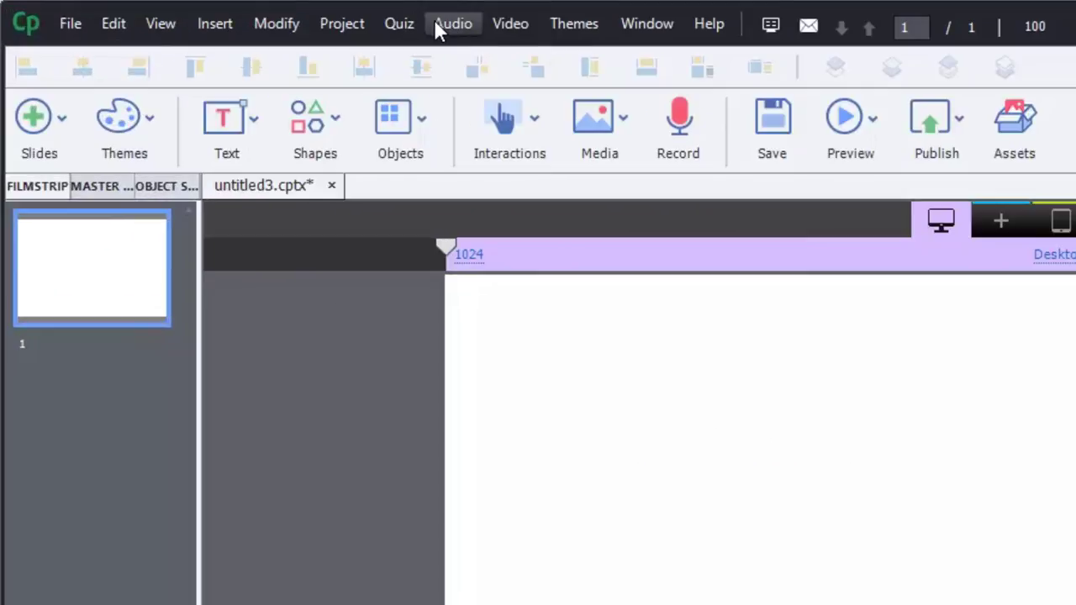
# Step: Import Funk_Down_(Sting).mp3 as the project's background audio
pyautogui.click(364, 21)
pyautogui.moveTo(368, 51)
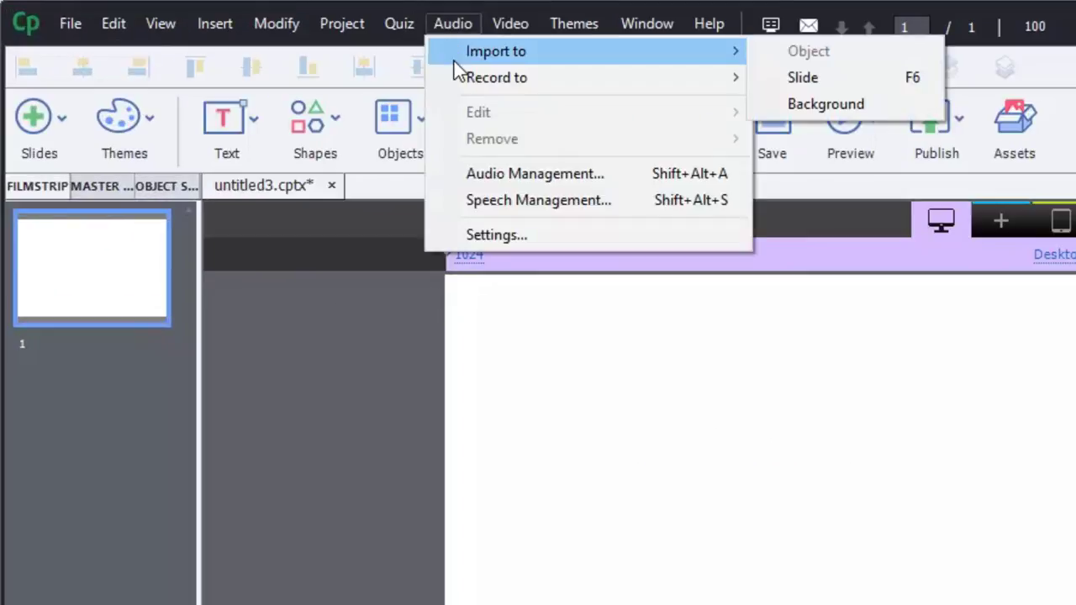
pyautogui.click(836, 109)
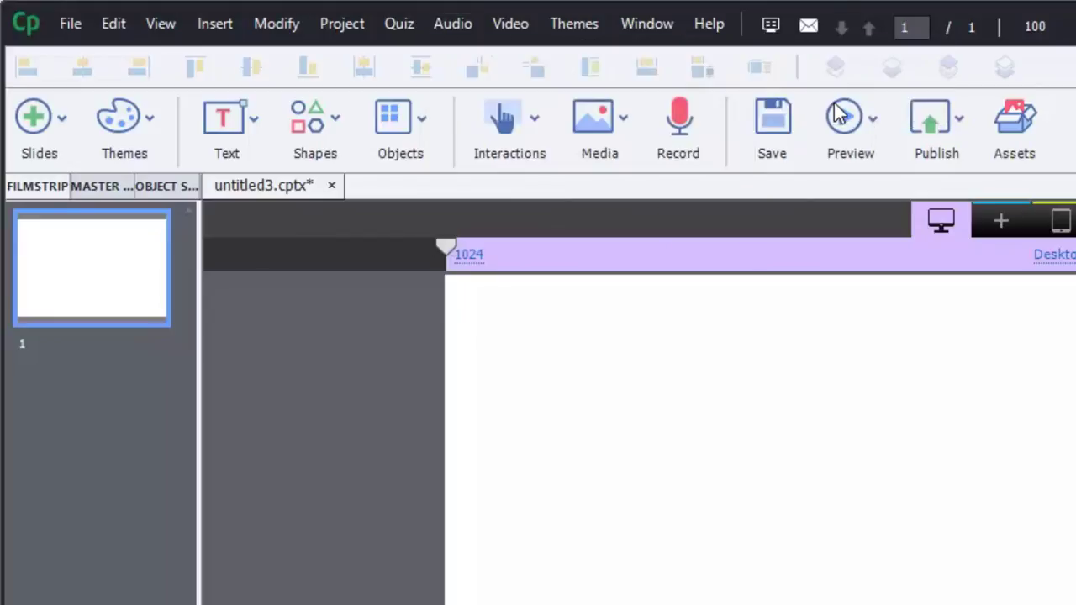
pyautogui.click(361, 168)
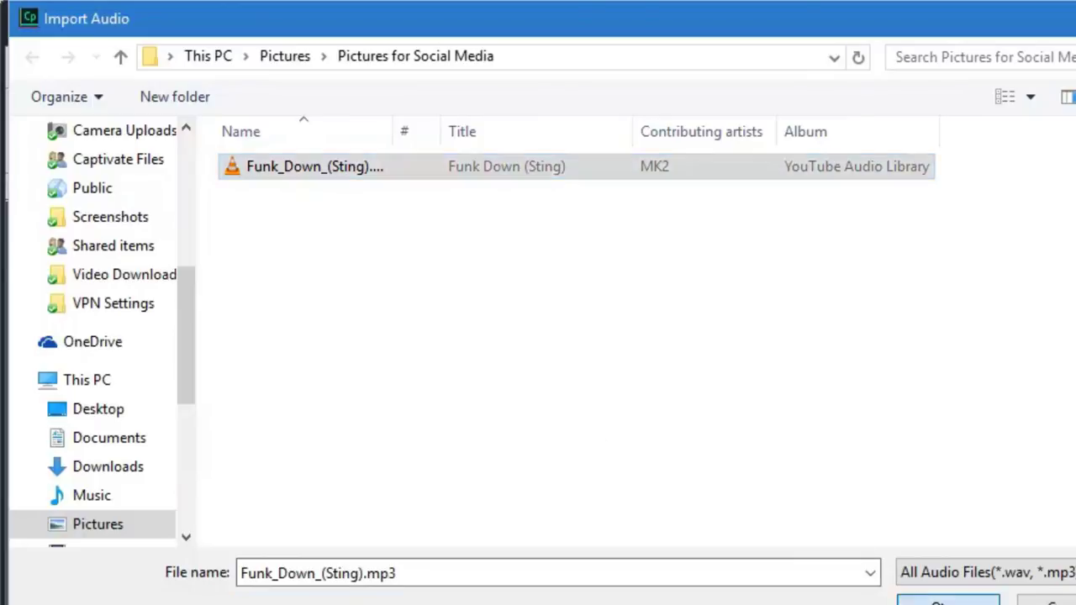
pyautogui.click(935, 602)
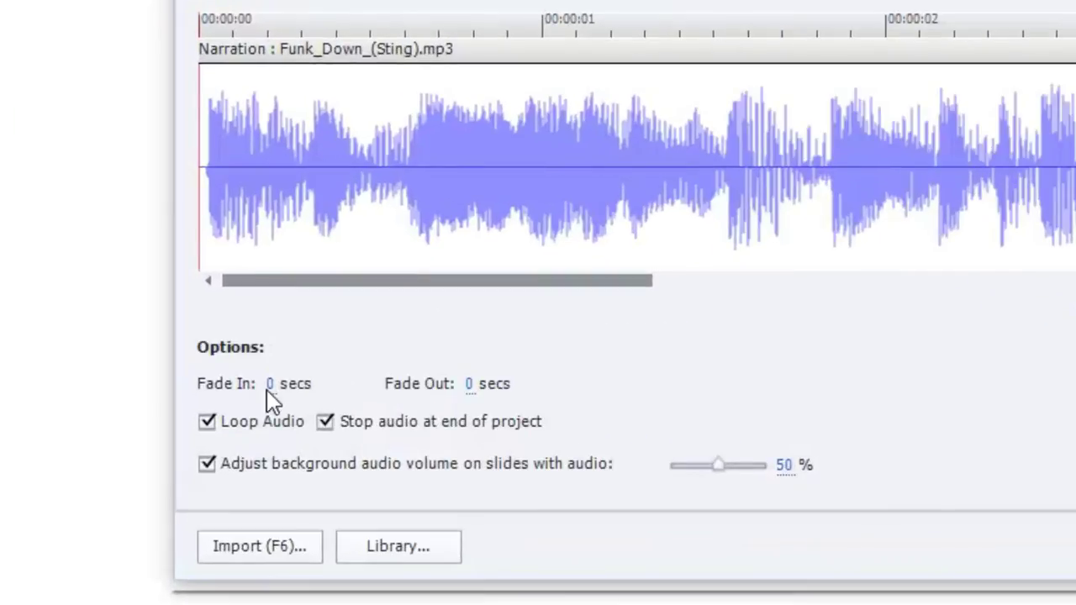
# Step: Set the background audio's fade in and fade out to 3 seconds each and save
pyautogui.click(269, 387)
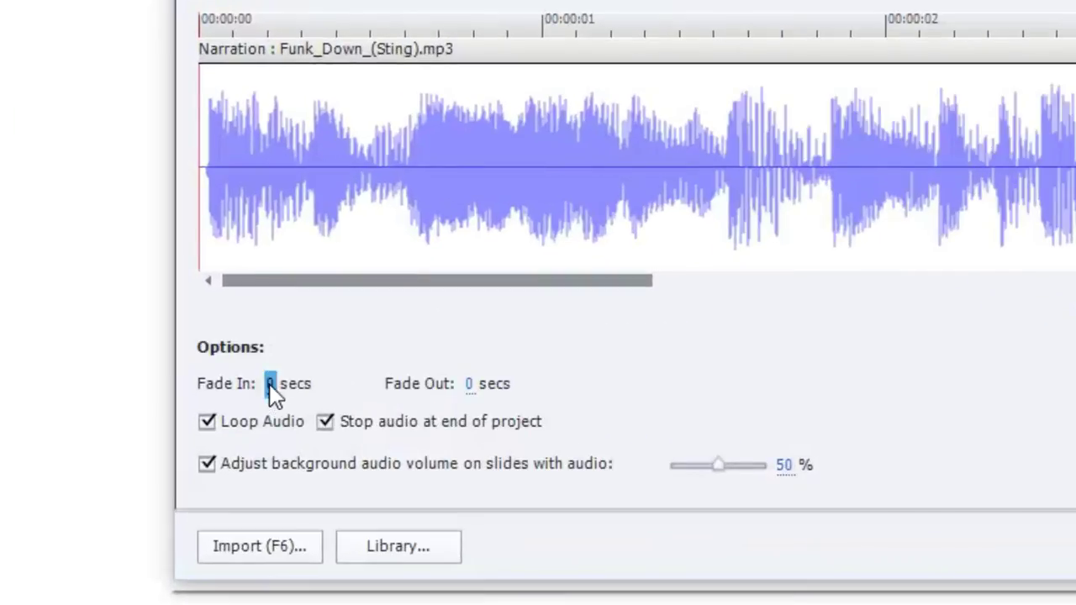
pyautogui.write('3')
pyautogui.press('Tab')
pyautogui.write('3')
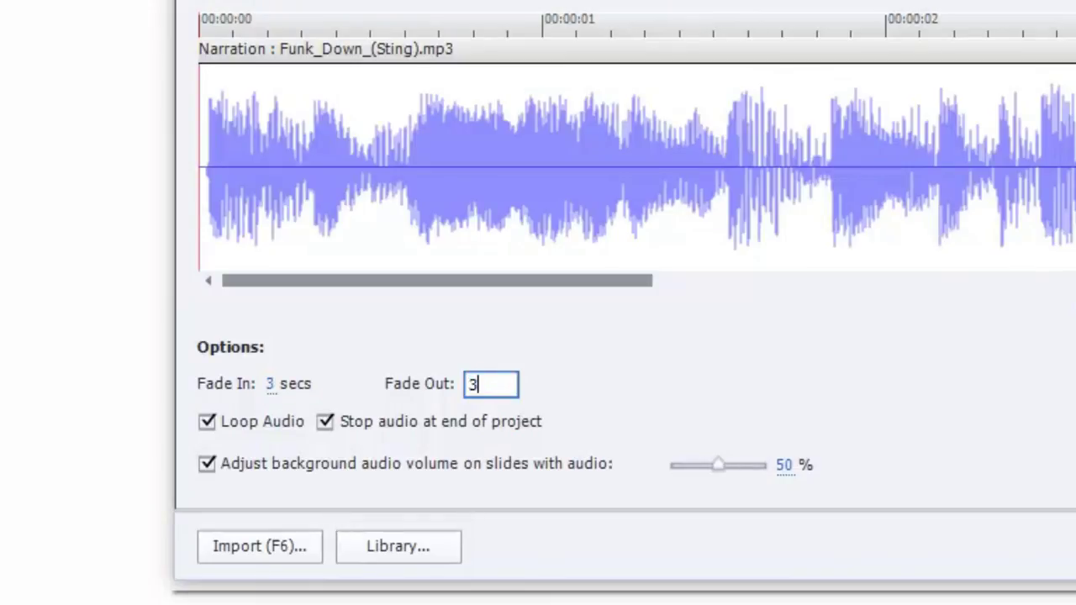
pyautogui.press('Tab')
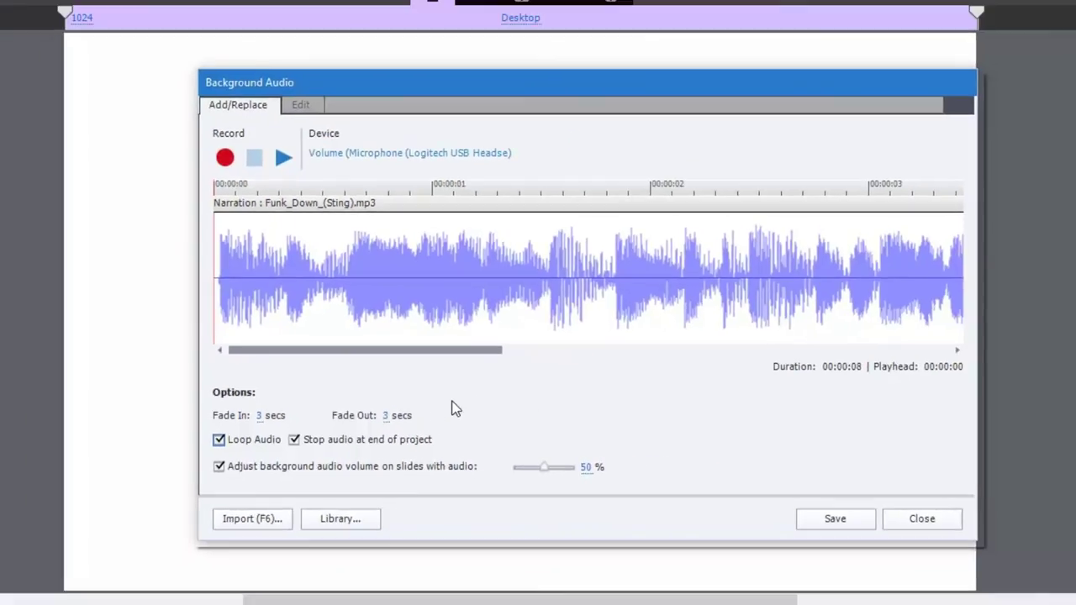
pyautogui.click(849, 521)
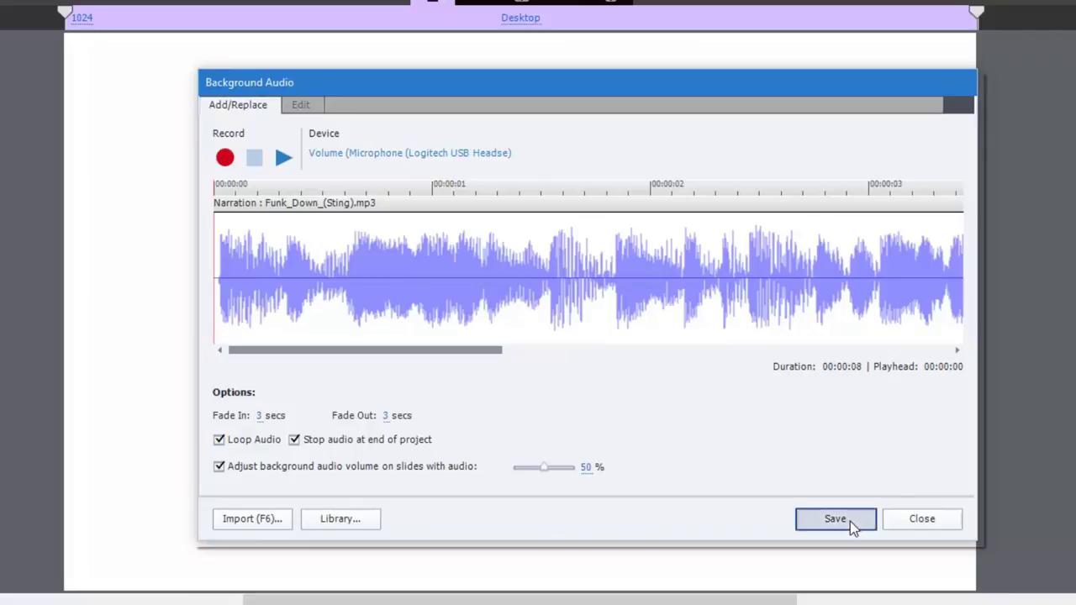
pyautogui.click(921, 519)
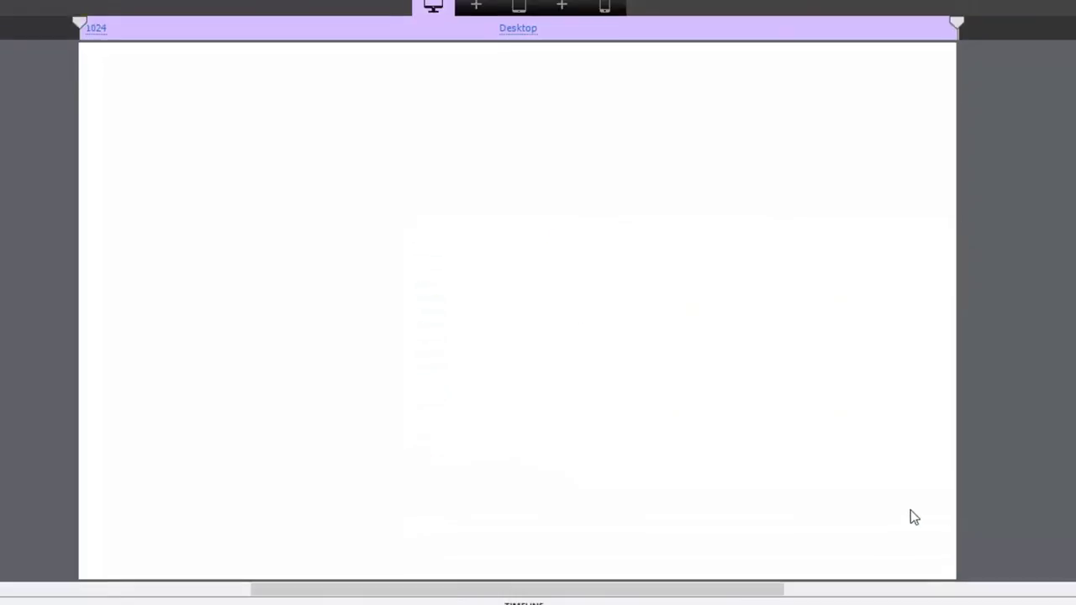